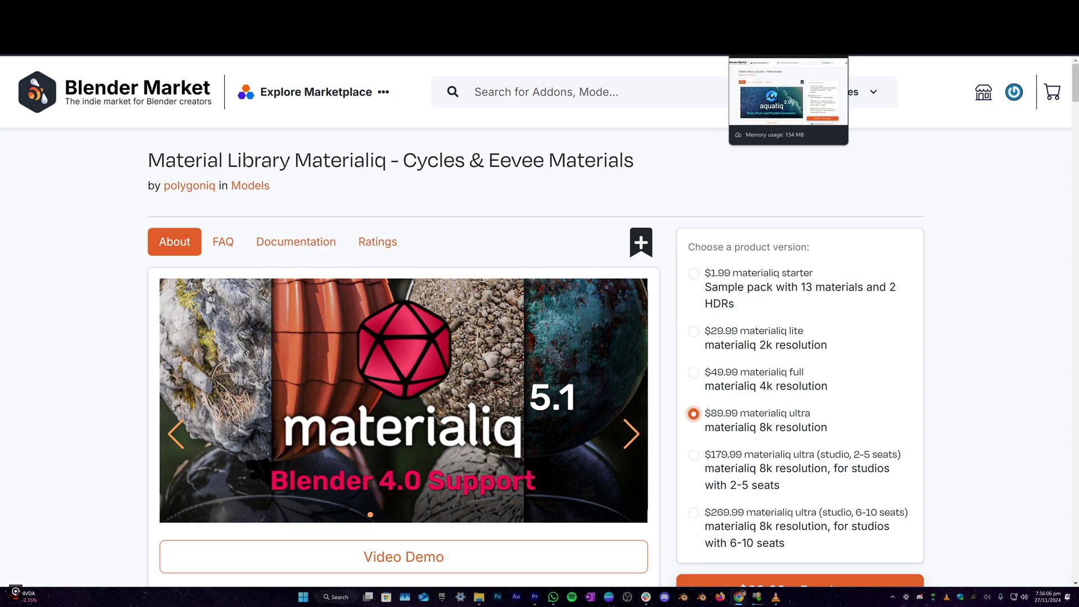
Step: Look through the Interniq and Engon product pages on Blender Market, reading their feature descriptions
{"action": "key", "text": "ctrl+Tab"}
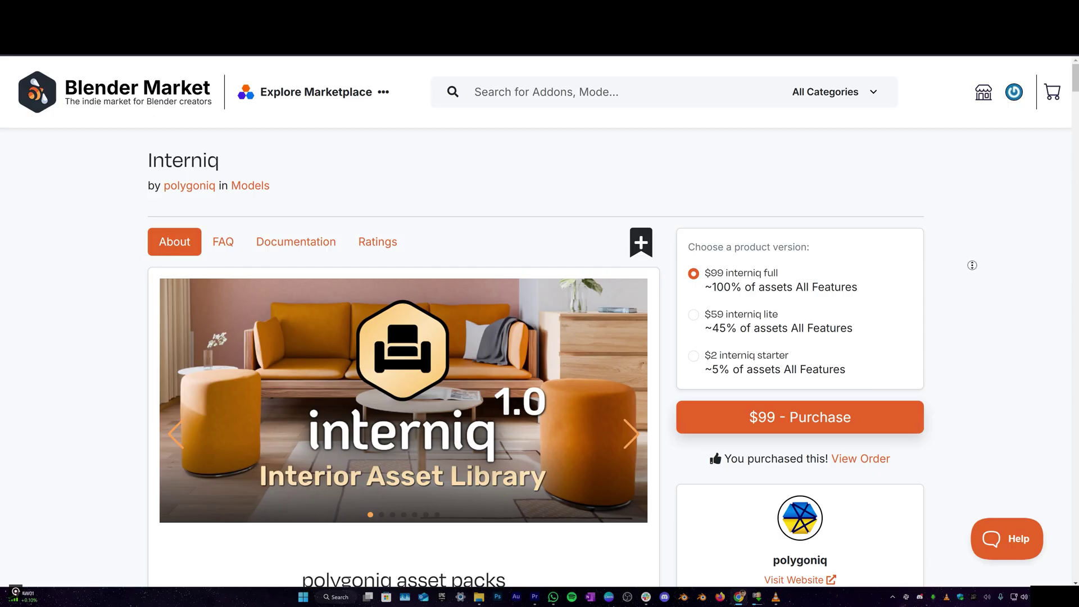
{"action": "scroll", "coordinate": [970, 318], "scroll_direction": "down", "scroll_amount": 5}
{"action": "scroll", "coordinate": [970, 318], "scroll_direction": "down", "scroll_amount": 20}
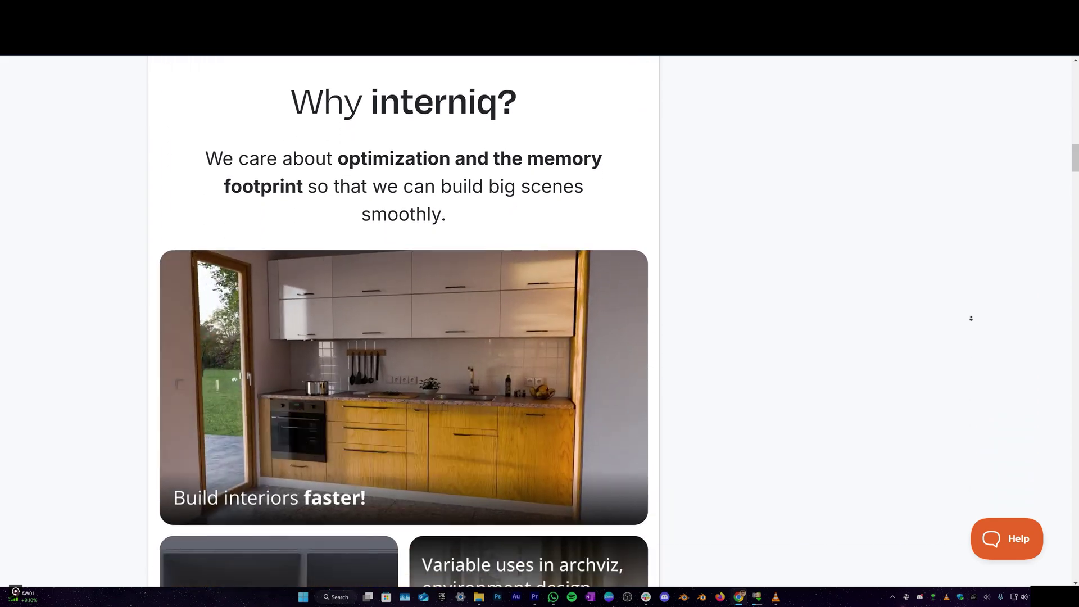
{"action": "scroll", "coordinate": [971, 318], "scroll_direction": "down", "scroll_amount": 20}
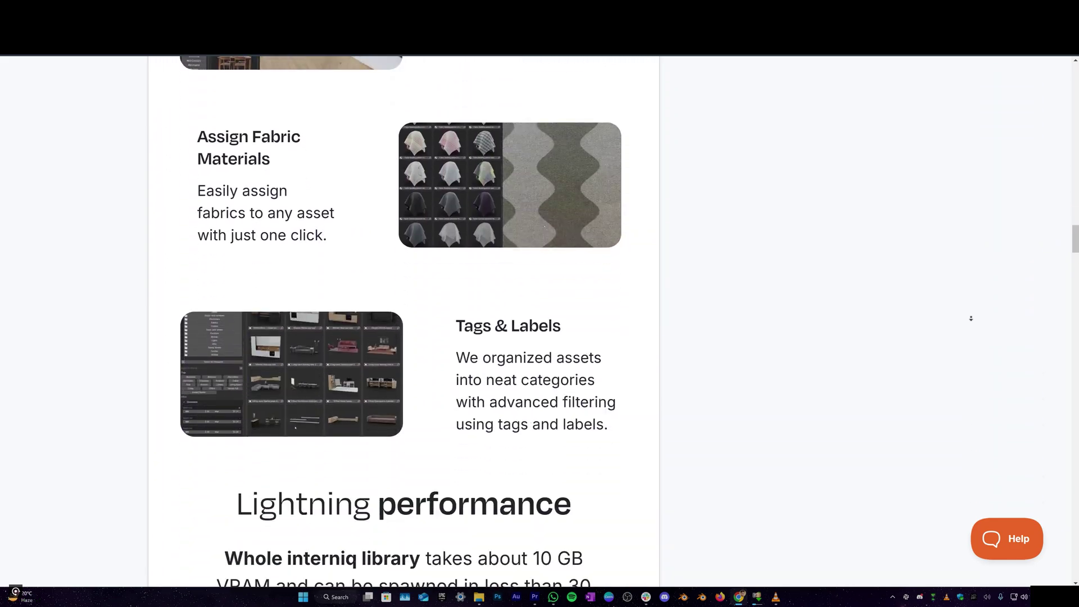
{"action": "scroll", "coordinate": [971, 318], "scroll_direction": "down", "scroll_amount": 20}
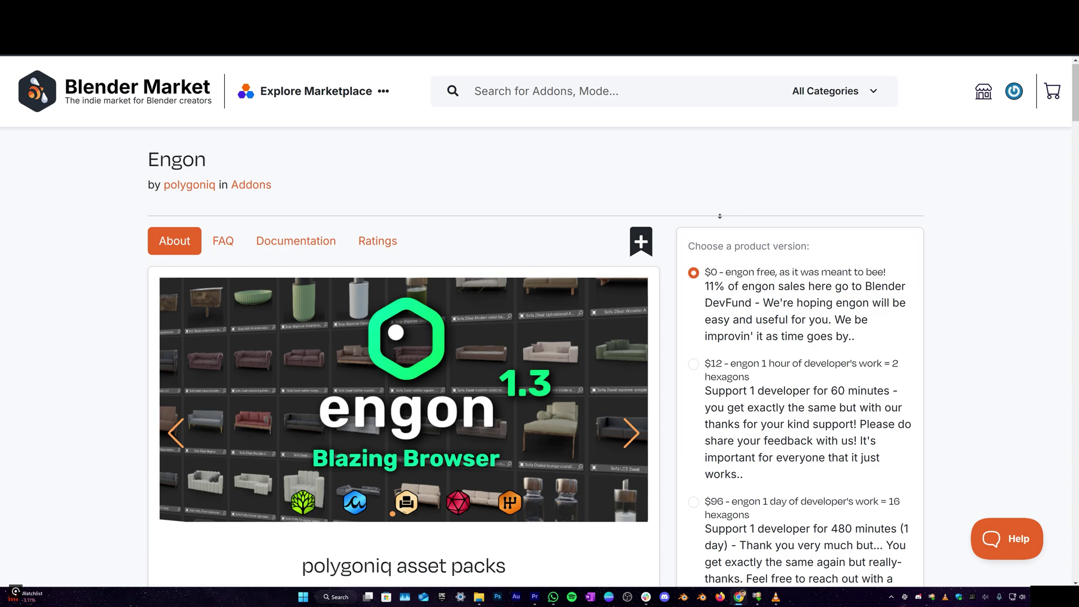
{"action": "scroll", "coordinate": [706, 288], "scroll_direction": "down", "scroll_amount": 15}
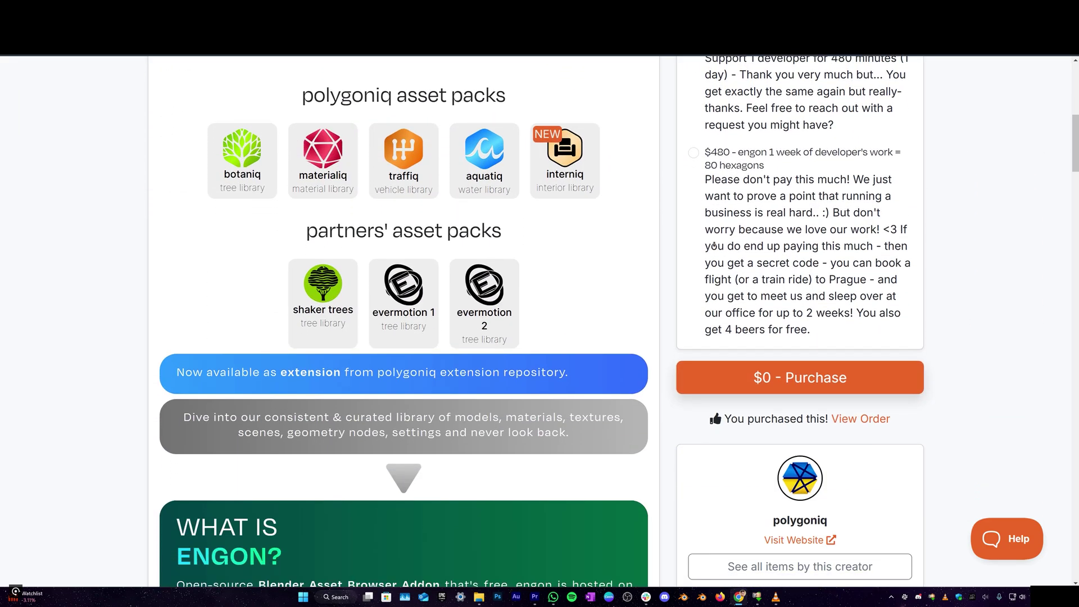
{"action": "scroll", "coordinate": [706, 288], "scroll_direction": "down", "scroll_amount": 15}
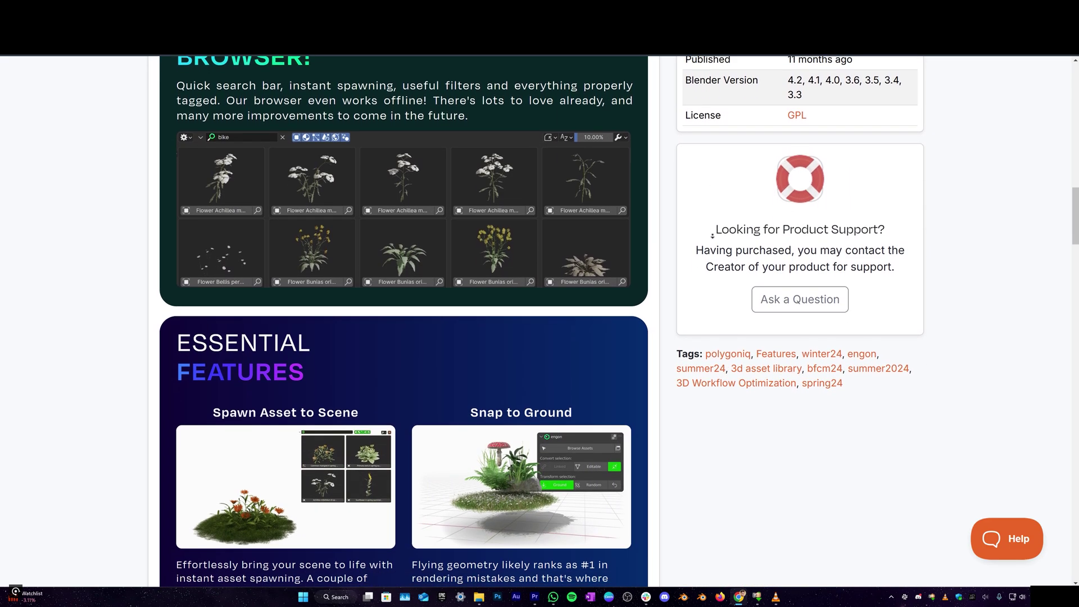
{"action": "scroll", "coordinate": [712, 258], "scroll_direction": "down", "scroll_amount": 15}
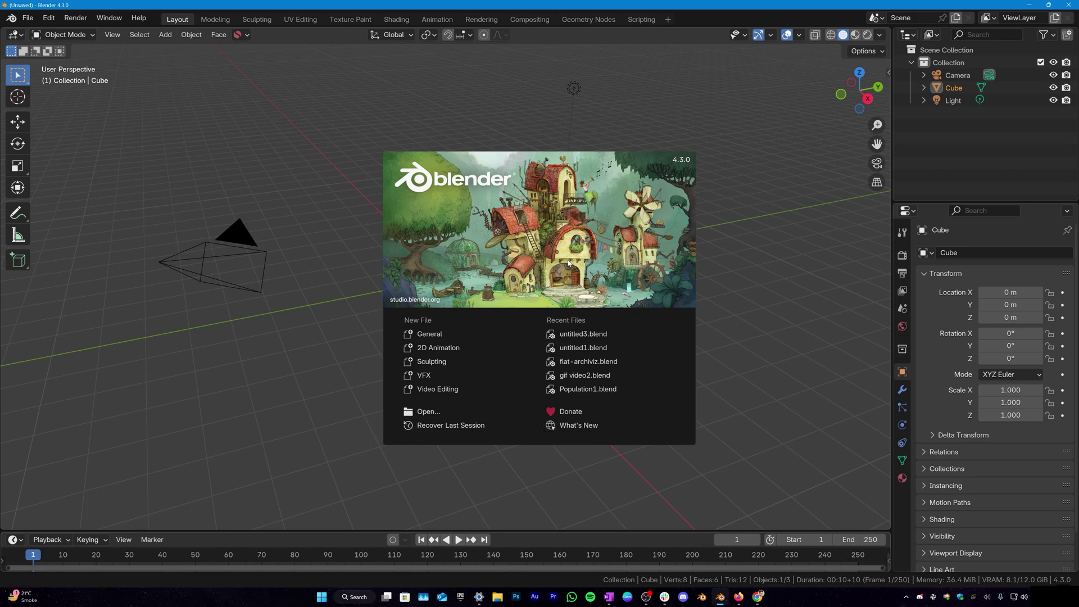
Step: Switch to Blender, dismiss the splash screen and show the engon add-on's details in the add-on preferences
{"action": "left_click", "coordinate": [568, 263]}
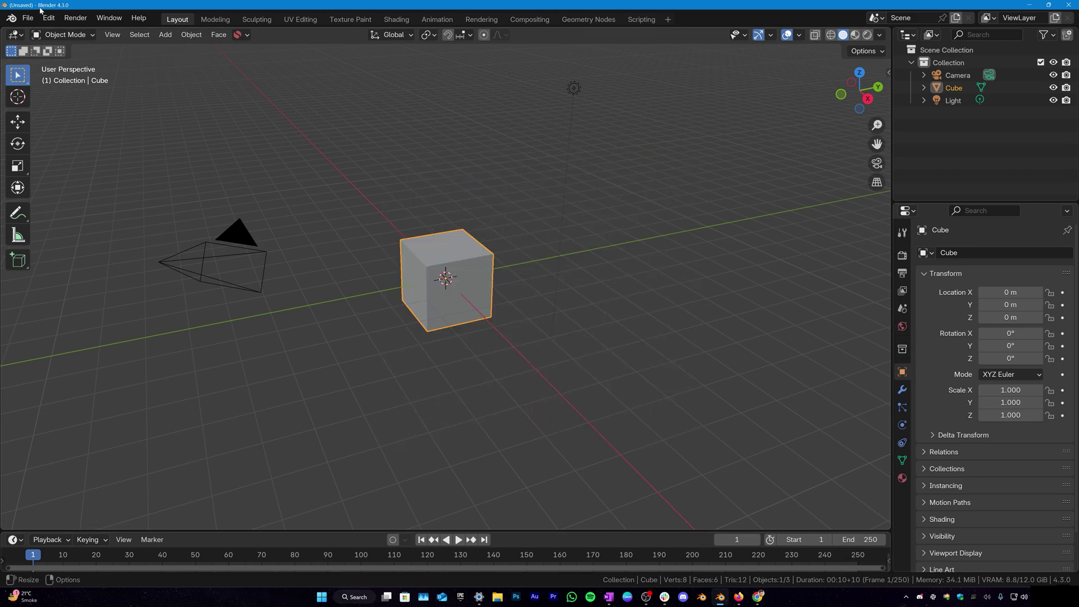
{"action": "left_click", "coordinate": [49, 18]}
{"action": "left_click", "coordinate": [76, 198]}
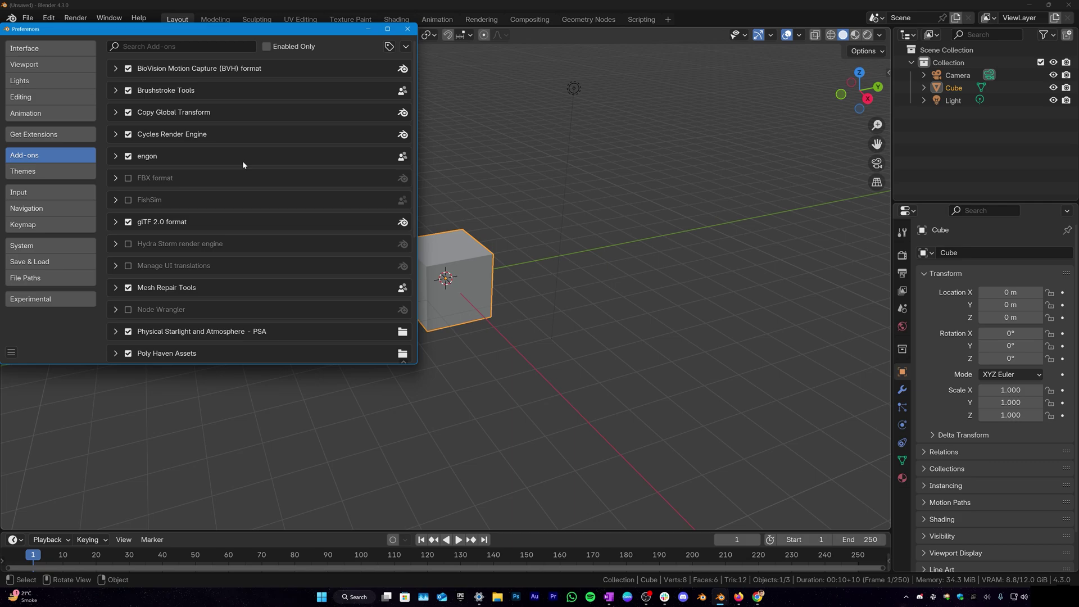
{"action": "left_click", "coordinate": [405, 48]}
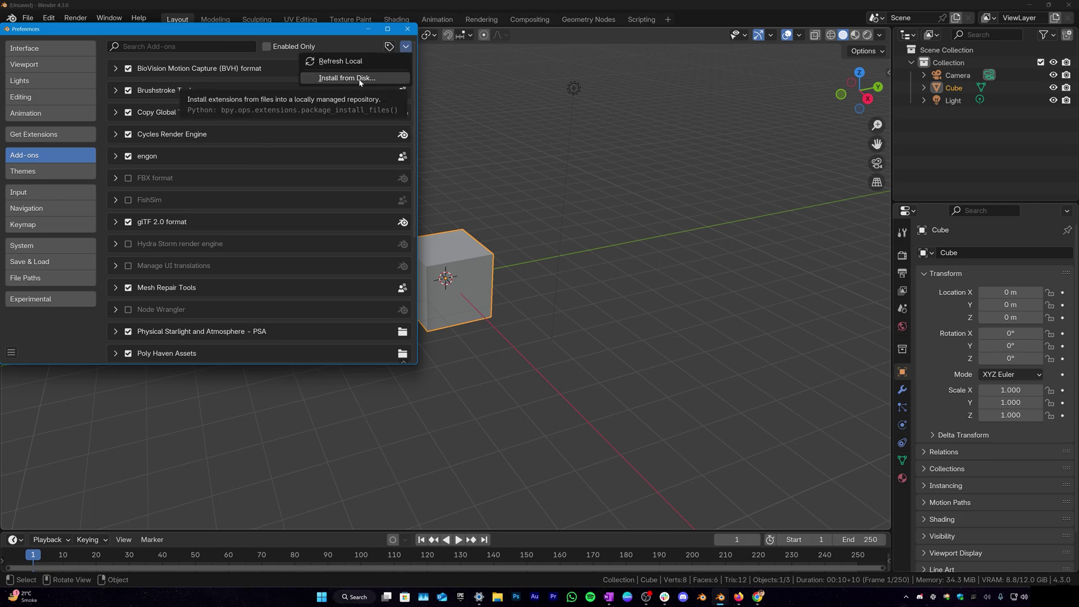
{"action": "left_click", "coordinate": [116, 157]}
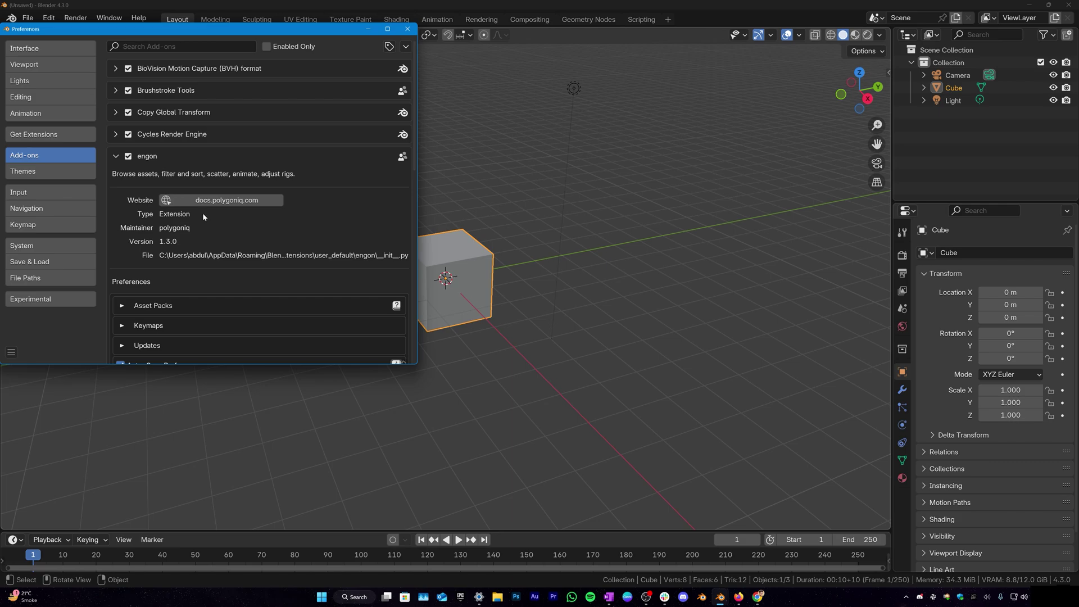
Step: Show engon's asset packs and choose interniq_full.paq as the asset pack to install
{"action": "scroll", "coordinate": [121, 236], "scroll_direction": "down", "scroll_amount": 3}
{"action": "left_click", "coordinate": [123, 205]}
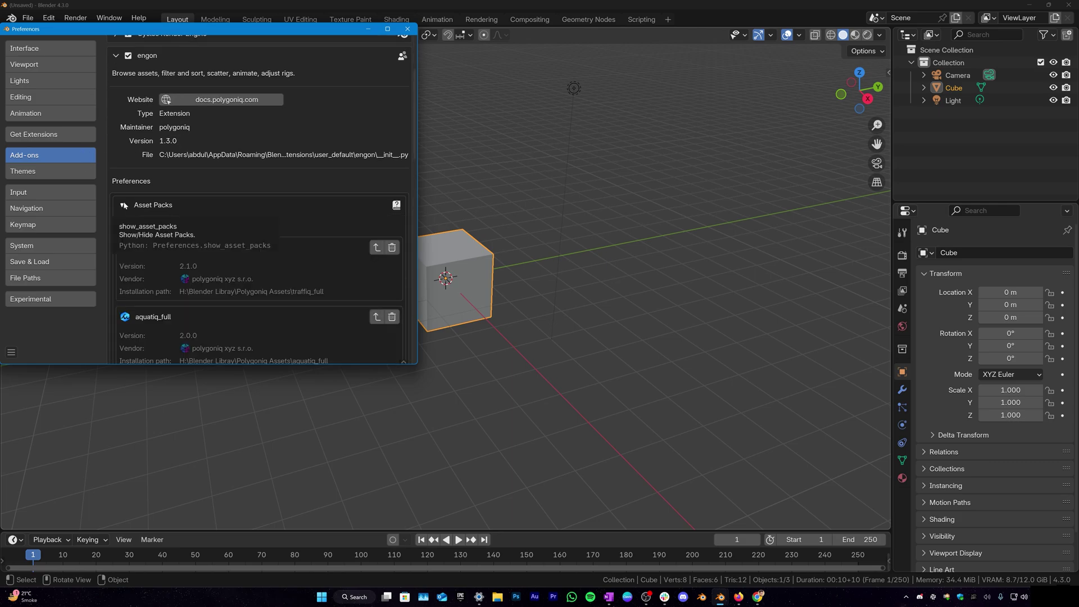
{"action": "scroll", "coordinate": [183, 220], "scroll_direction": "down", "scroll_amount": 3}
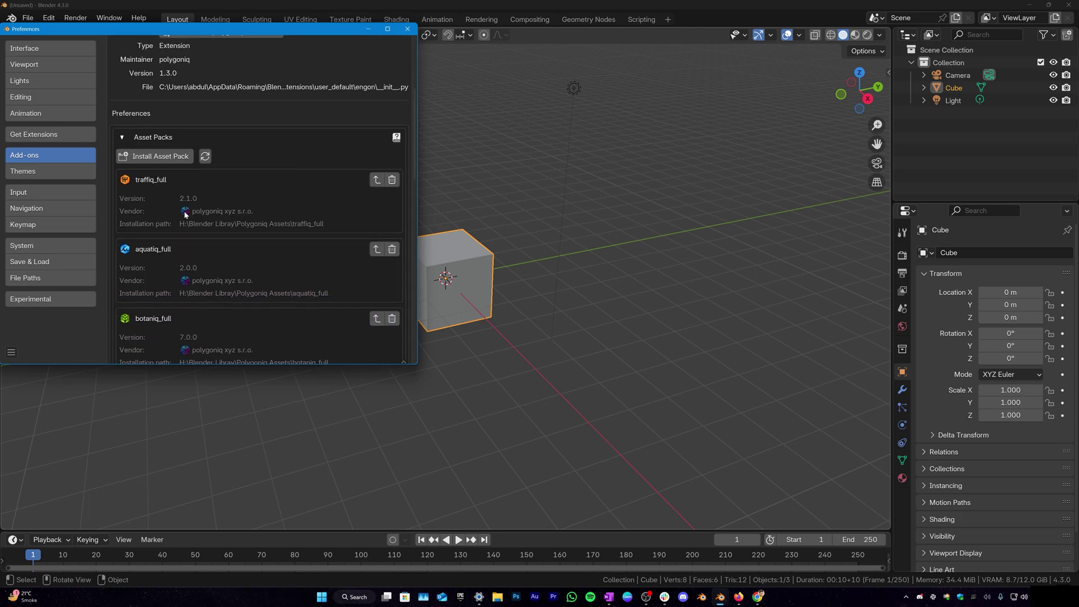
{"action": "scroll", "coordinate": [167, 179], "scroll_direction": "up", "scroll_amount": 1}
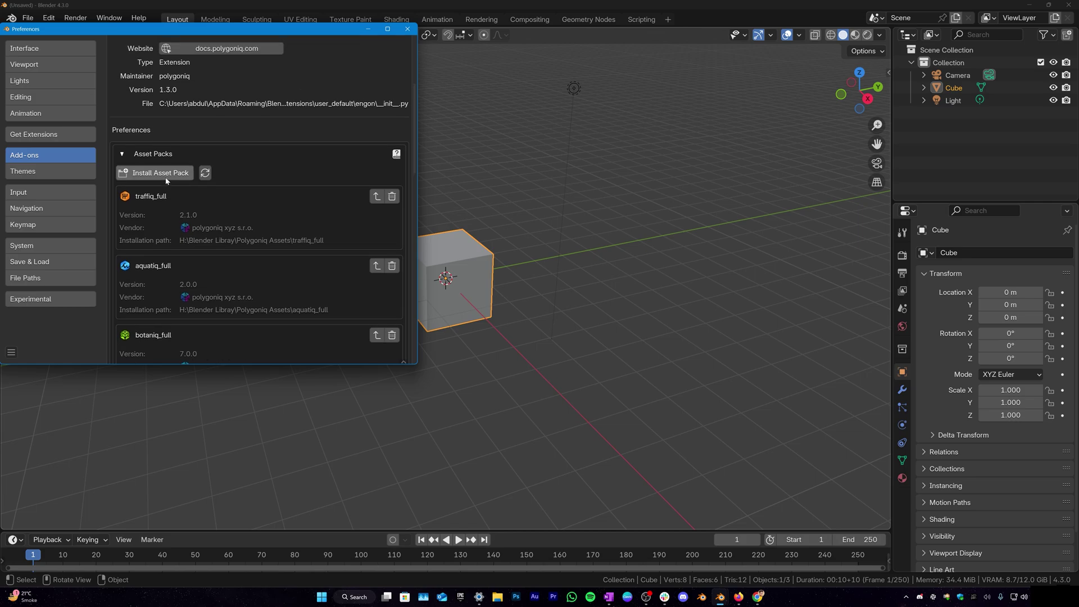
{"action": "left_click", "coordinate": [167, 178]}
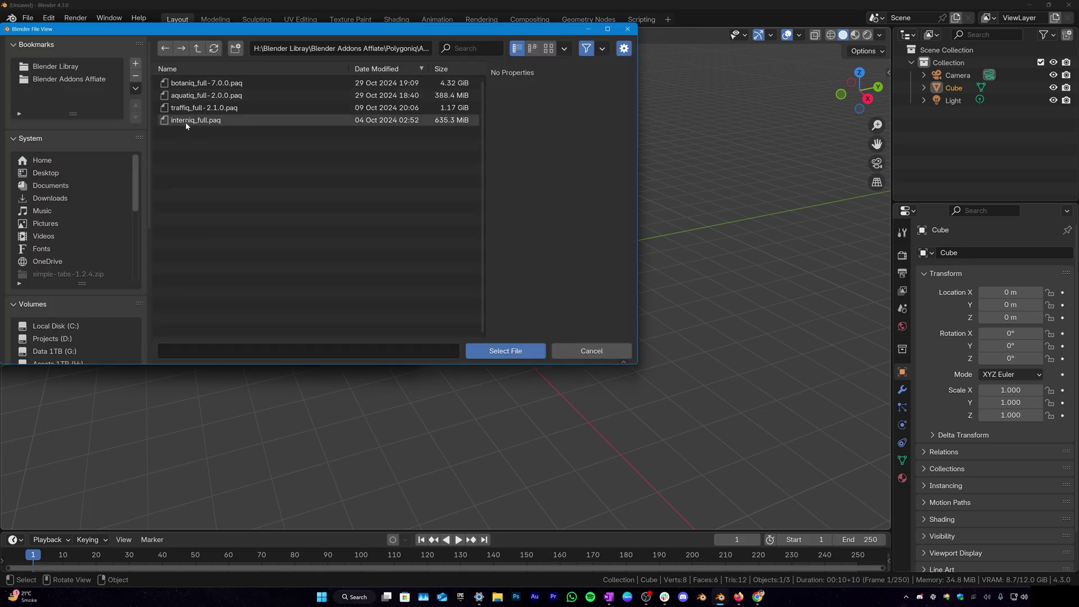
{"action": "left_click", "coordinate": [177, 123]}
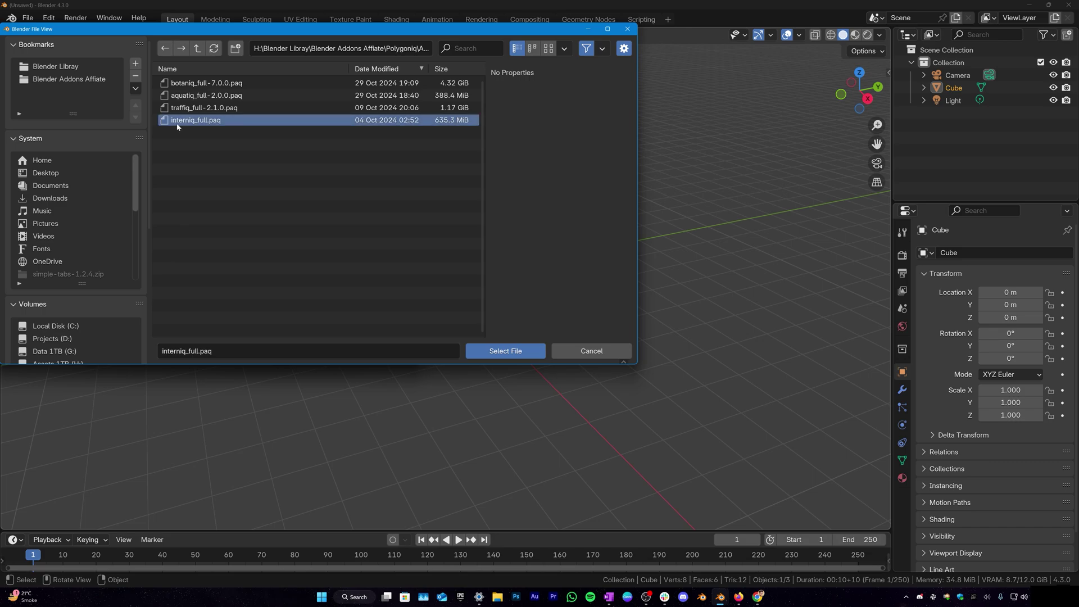
{"action": "left_click", "coordinate": [500, 352]}
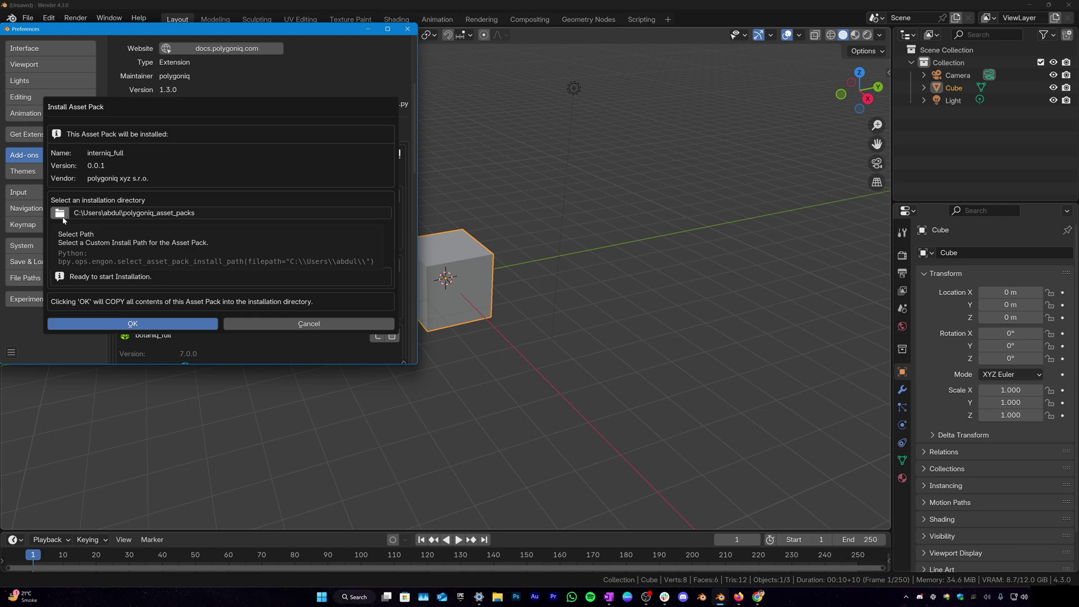
Step: Set the asset pack's installation directory to the Blender AB (I:) drive and complete the installation
{"action": "left_click", "coordinate": [60, 214]}
{"action": "scroll", "coordinate": [63, 297], "scroll_direction": "down", "scroll_amount": 3}
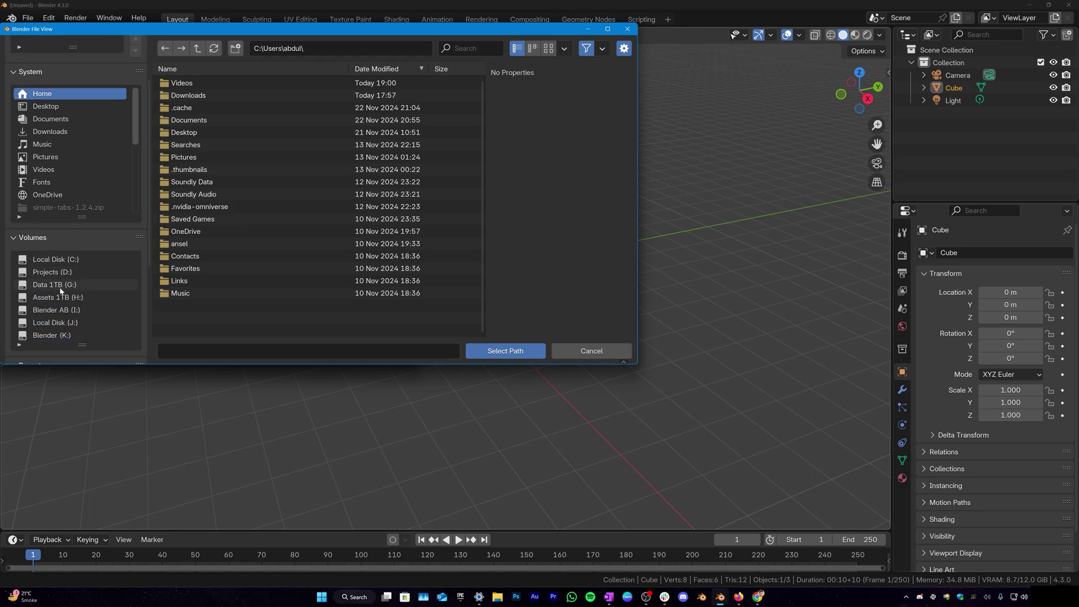
{"action": "left_click", "coordinate": [55, 310]}
{"action": "left_click", "coordinate": [505, 351]}
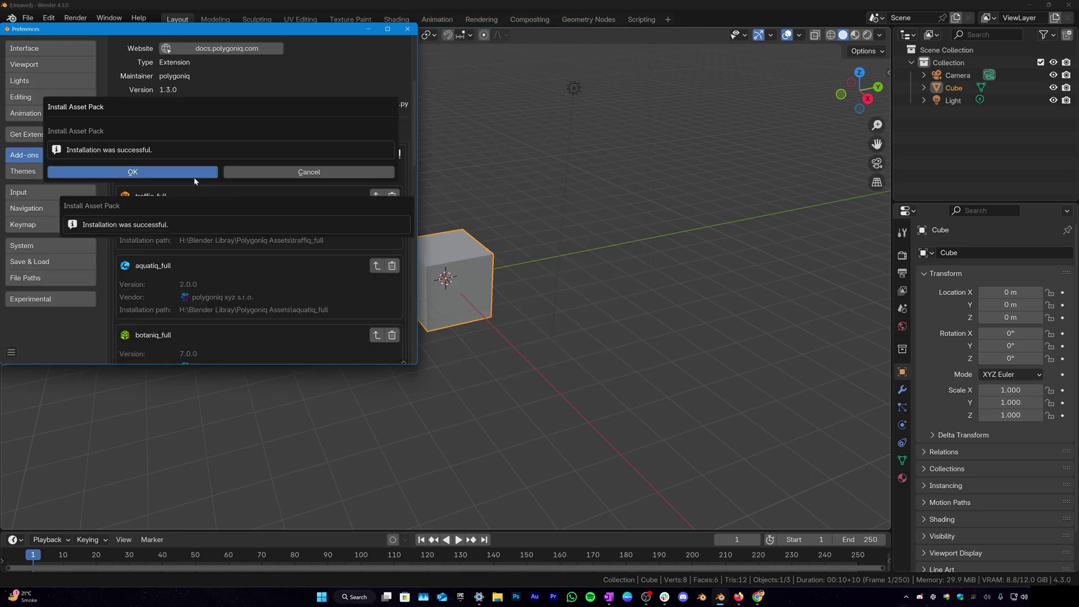
{"action": "left_click", "coordinate": [172, 173]}
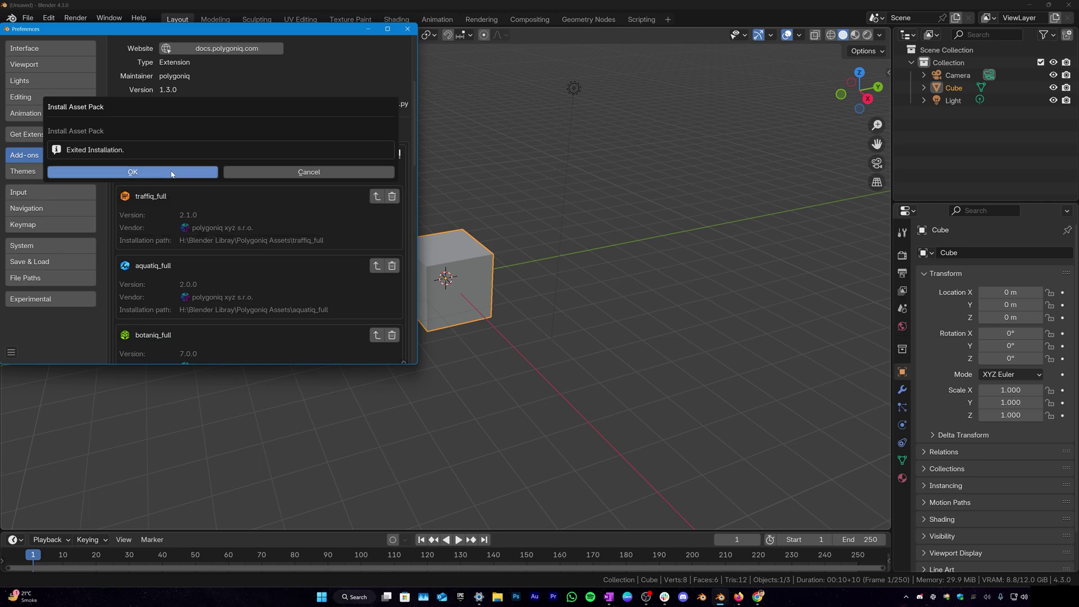
{"action": "left_click", "coordinate": [171, 172]}
Step: Save the Blender preferences and close the preferences window
{"action": "left_click", "coordinate": [10, 352]}
{"action": "left_click", "coordinate": [23, 315]}
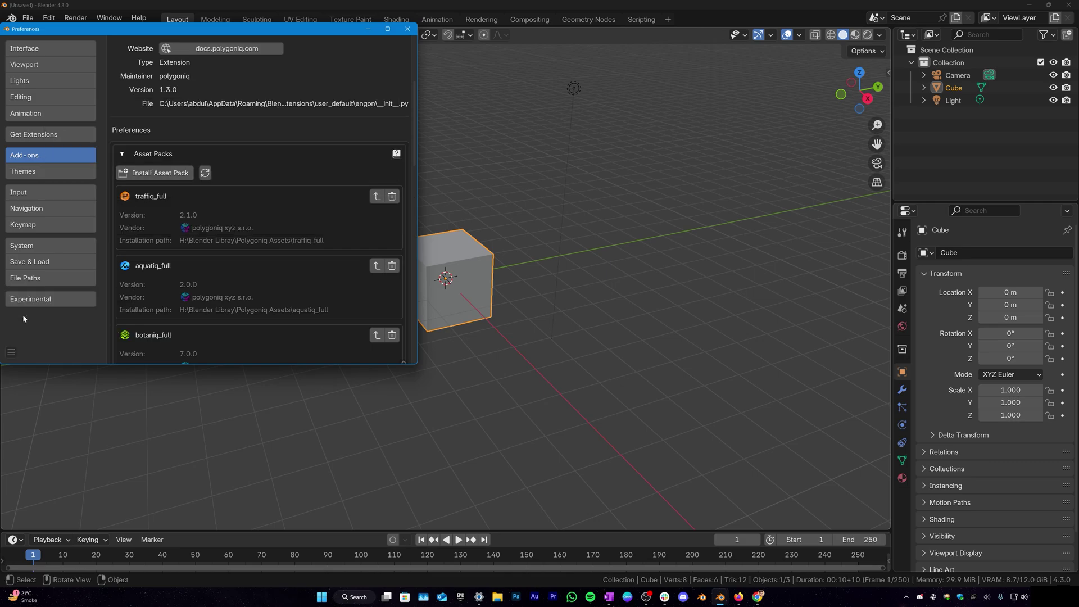
{"action": "left_click", "coordinate": [406, 31]}
Step: Delete the default cube and open the engon asset browser in place of the 3D viewport
{"action": "key", "text": "Delete"}
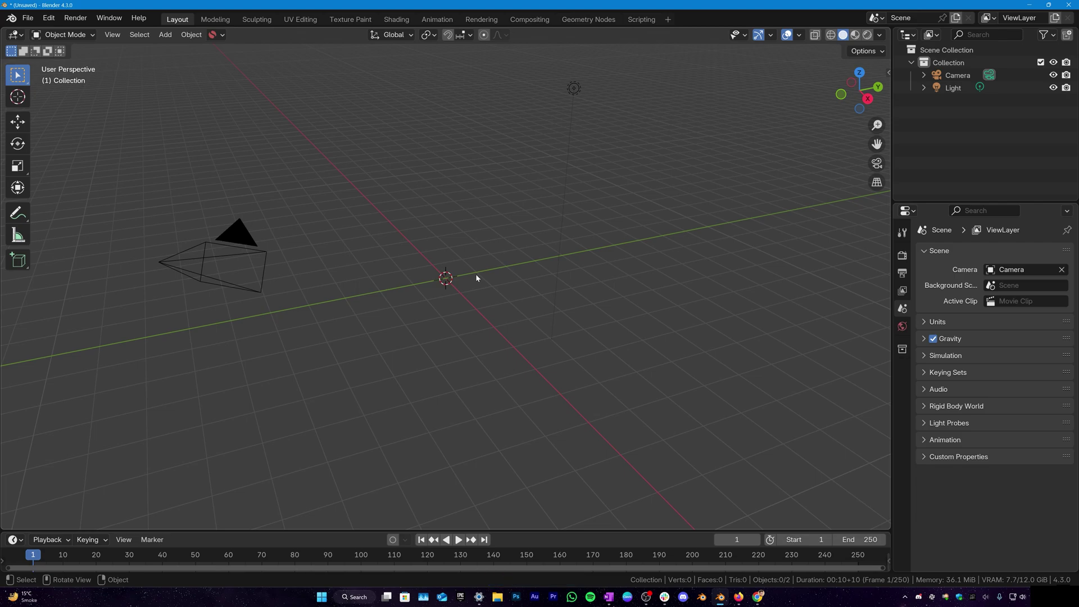
{"action": "key", "text": "n"}
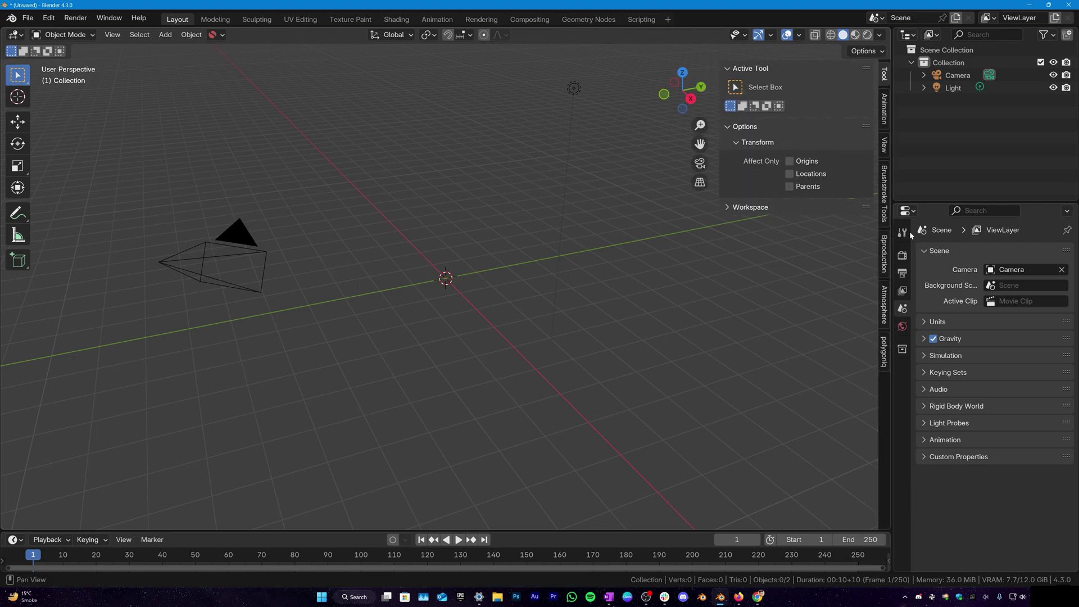
{"action": "left_click", "coordinate": [883, 355]}
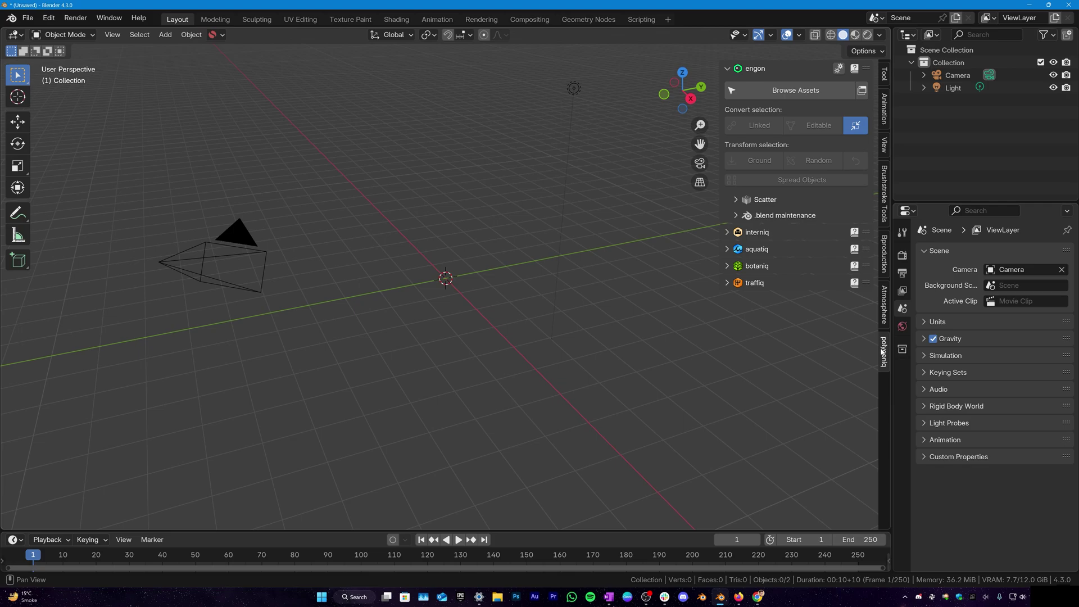
{"action": "left_click", "coordinate": [775, 96]}
{"action": "left_click", "coordinate": [350, 206]}
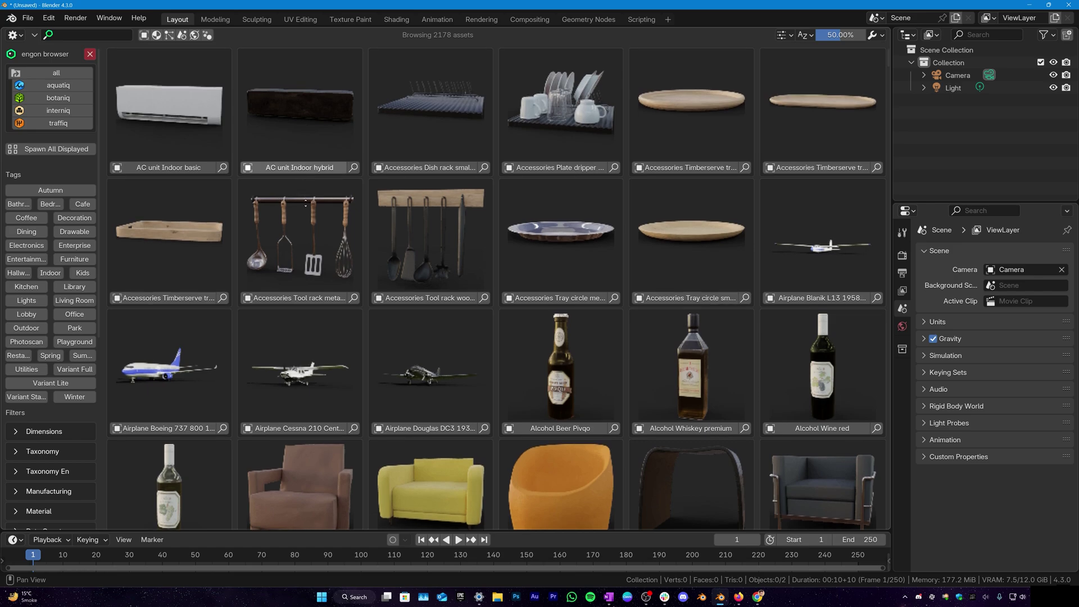
Step: Limit the asset browser to the interniq library and look through its assets
{"action": "left_click", "coordinate": [70, 111]}
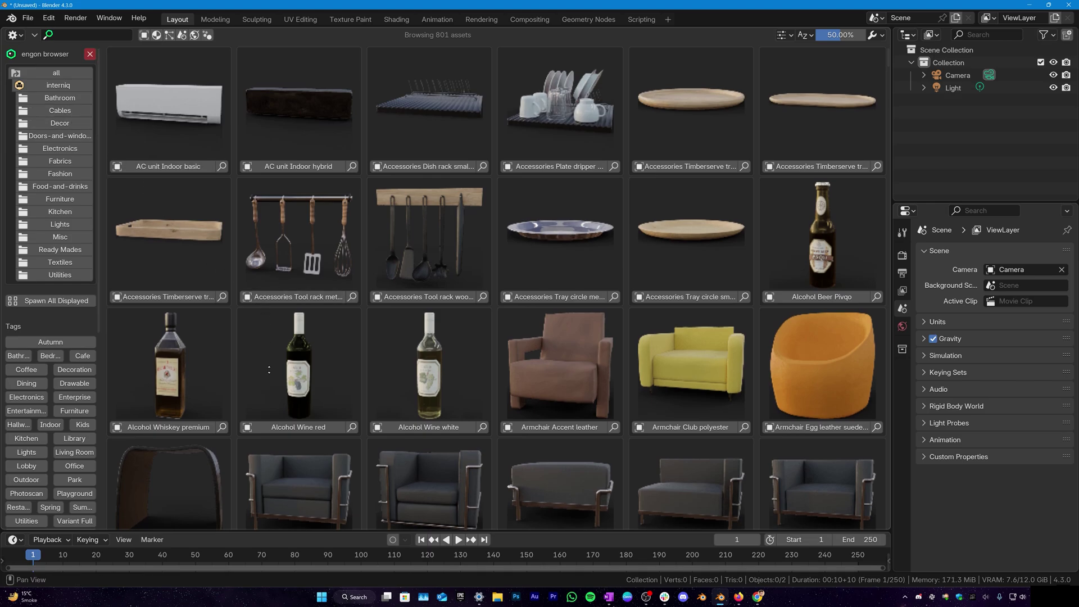
{"action": "scroll", "coordinate": [263, 308], "scroll_direction": "down", "scroll_amount": 12}
{"action": "scroll", "coordinate": [494, 495], "scroll_direction": "down", "scroll_amount": 6}
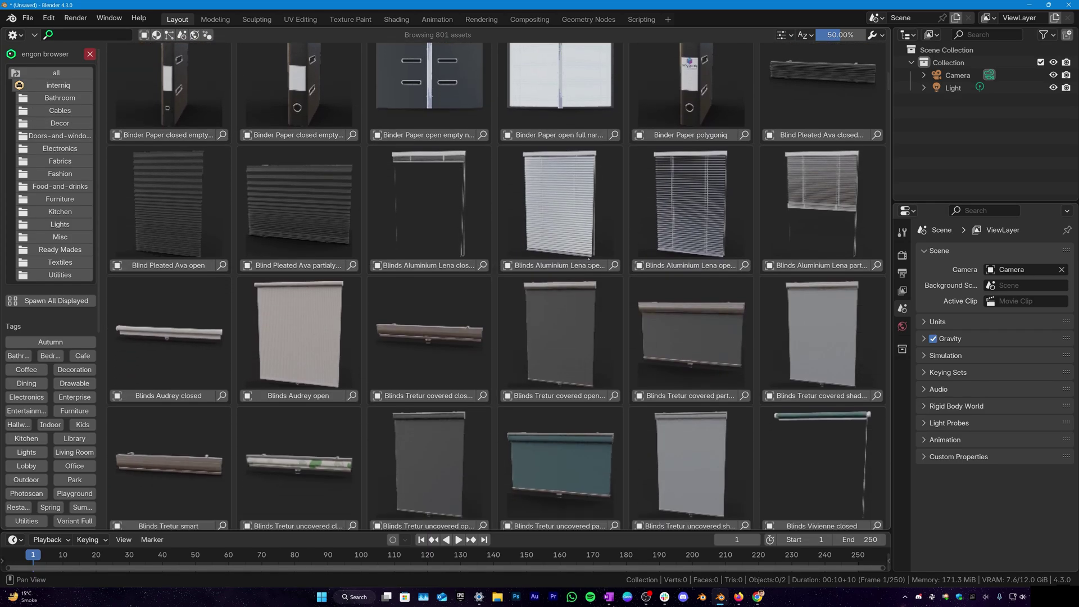
{"action": "scroll", "coordinate": [413, 461], "scroll_direction": "up", "scroll_amount": 20}
Step: Widen the engon browser's category sidebar and expand the full list of Furniture Style filters
{"action": "left_click_drag", "start_coordinate": [101, 276], "coordinate": [142, 275]}
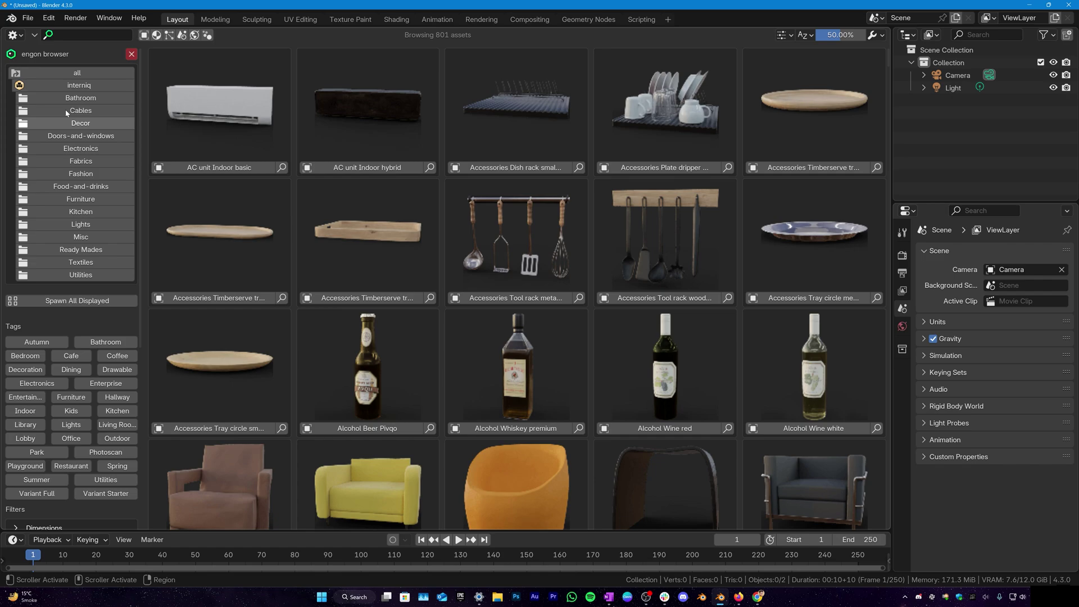
{"action": "scroll", "coordinate": [61, 281], "scroll_direction": "down", "scroll_amount": 5}
{"action": "scroll", "coordinate": [62, 253], "scroll_direction": "down", "scroll_amount": 6}
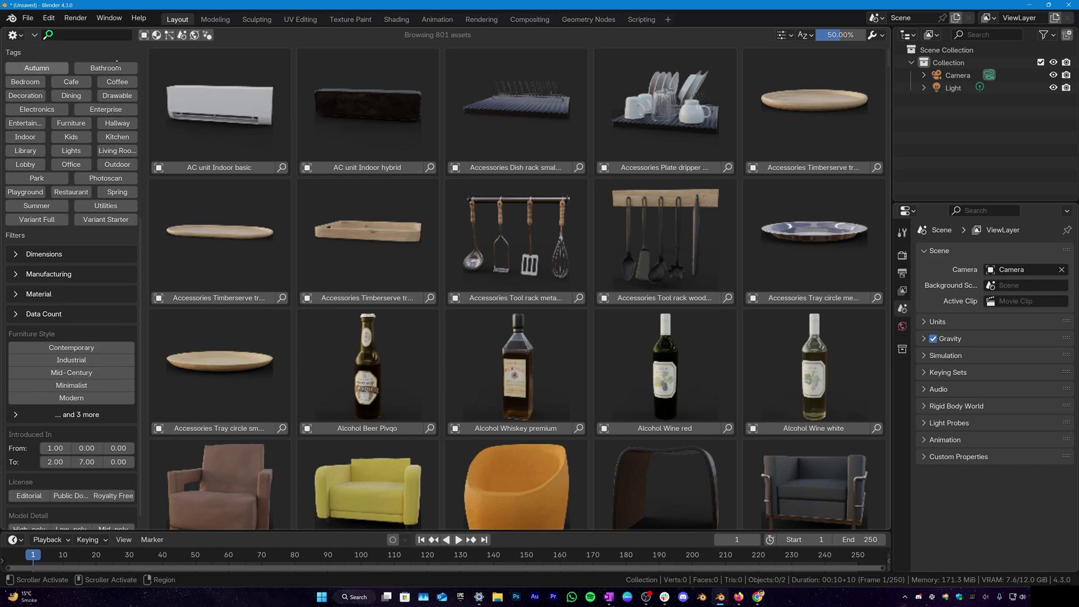
{"action": "left_click", "coordinate": [77, 401]}
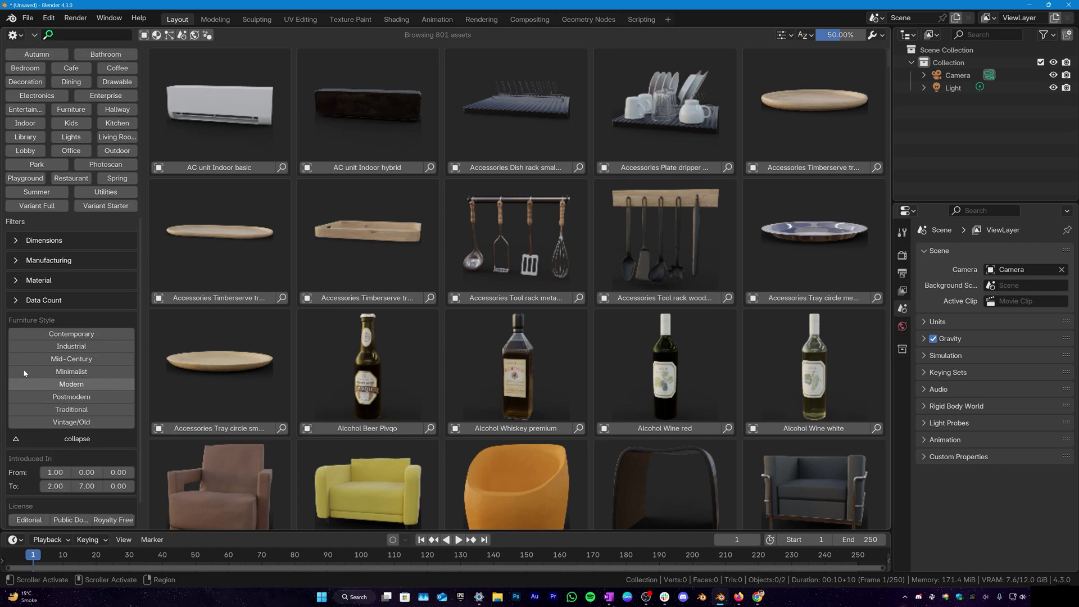
{"action": "scroll", "coordinate": [56, 225], "scroll_direction": "up", "scroll_amount": 10}
{"action": "scroll", "coordinate": [57, 225], "scroll_direction": "up", "scroll_amount": 2}
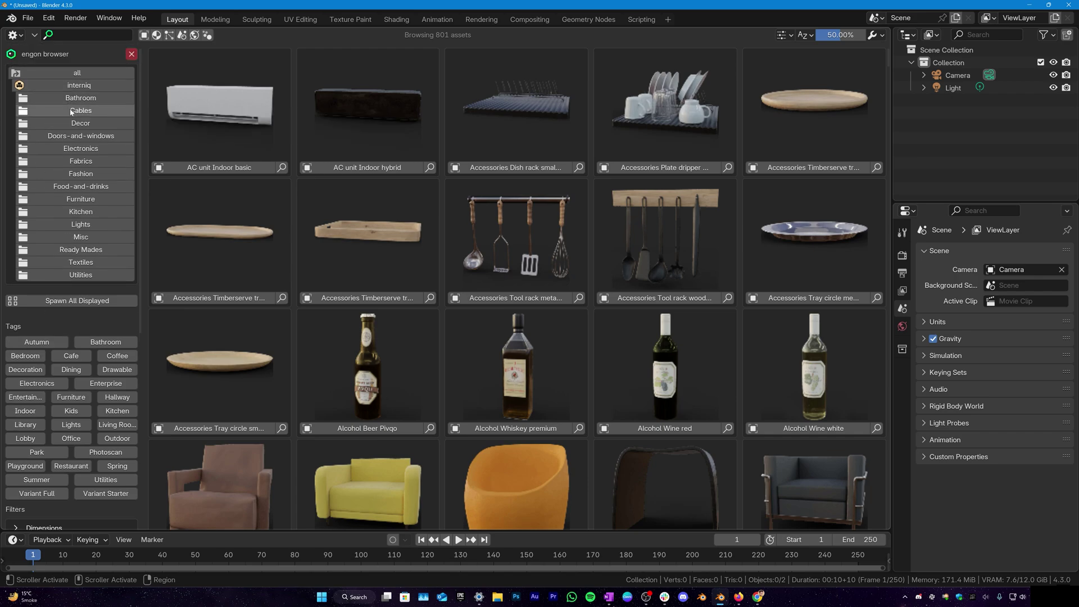
Step: View the assets in interniq's Bathroom and Decor categories, returning to the full interniq library after each
{"action": "left_click", "coordinate": [83, 99]}
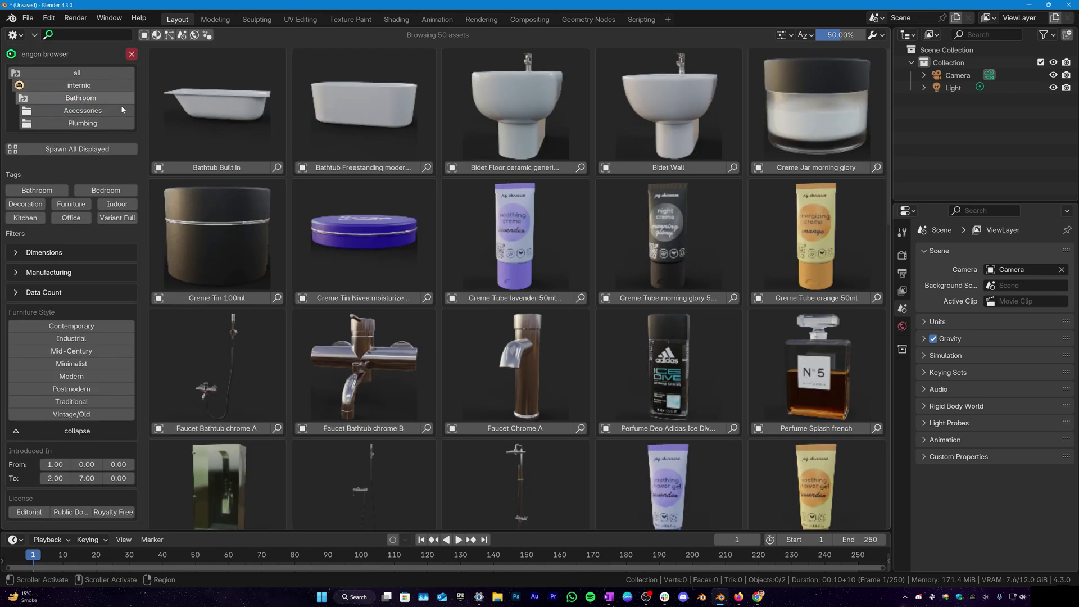
{"action": "left_click", "coordinate": [72, 99]}
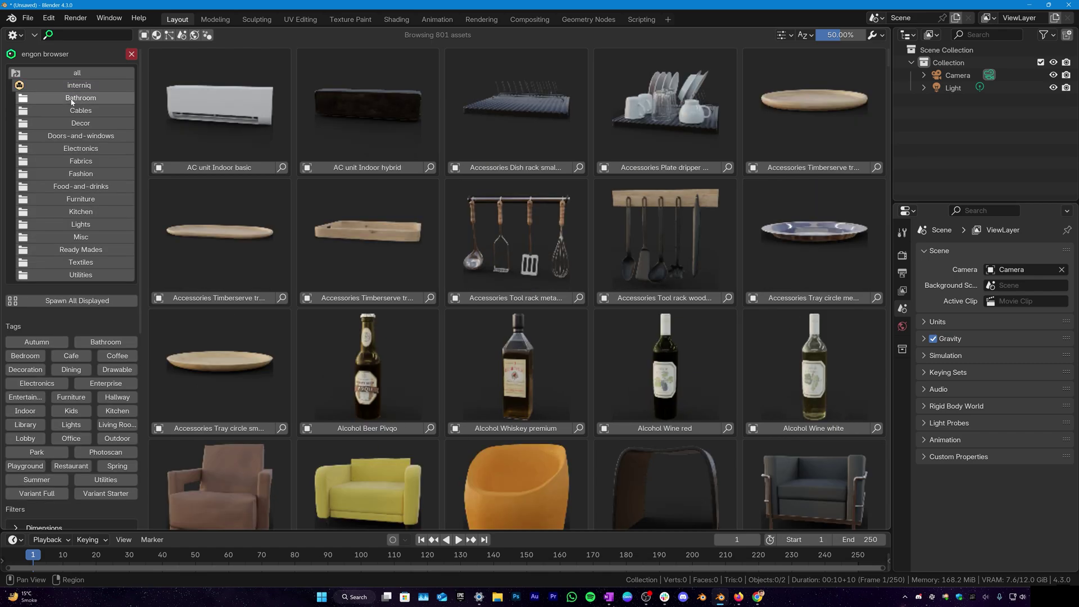
{"action": "left_click", "coordinate": [71, 125]}
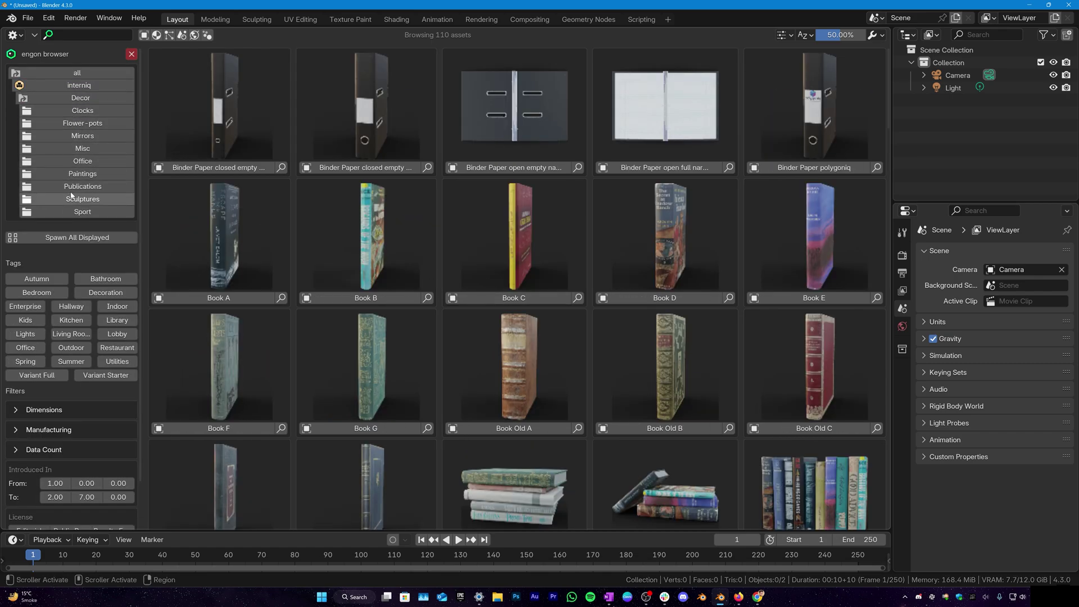
{"action": "left_click", "coordinate": [80, 99]}
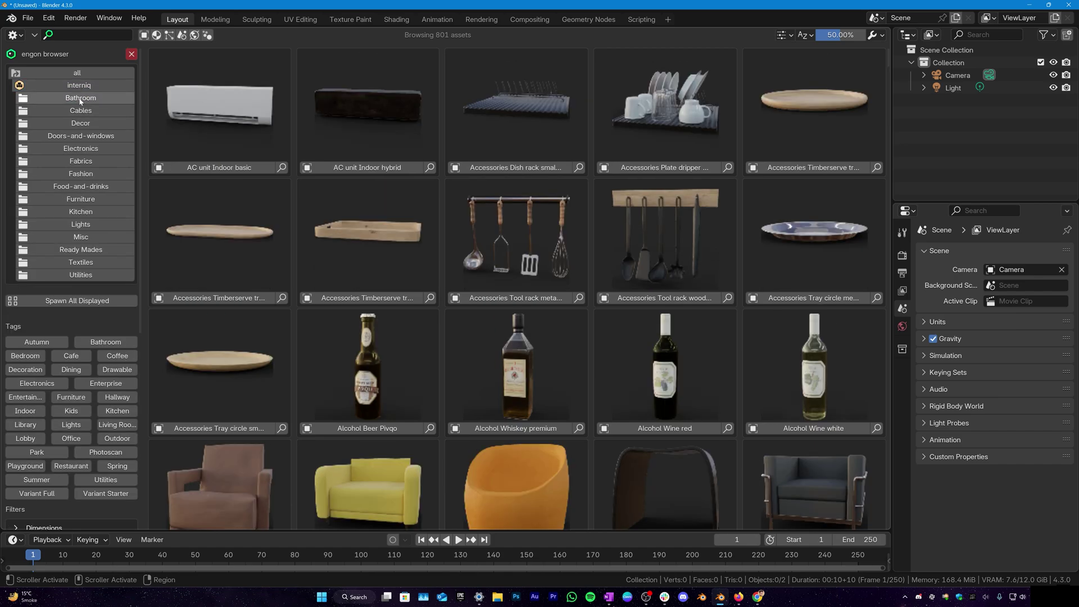
Step: View the assets in interniq's Doors-and-windows category and return to the full interniq library
{"action": "left_click", "coordinate": [78, 137]}
{"action": "left_click", "coordinate": [82, 124]}
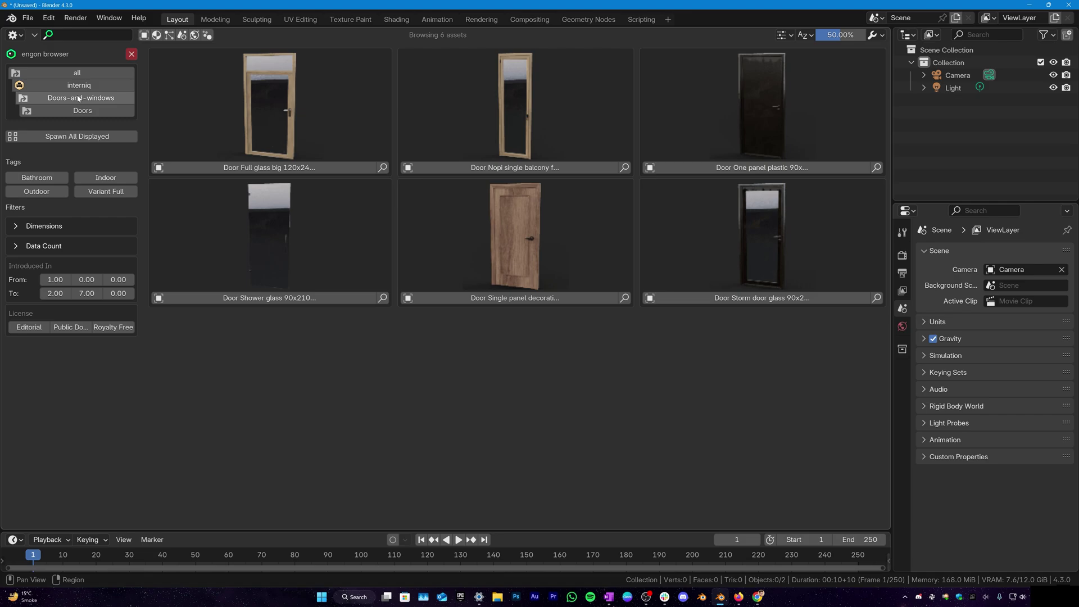
{"action": "left_click", "coordinate": [78, 98]}
{"action": "left_click", "coordinate": [78, 98]}
Step: Look through all assets in interniq's Furniture category, from armchairs to side tables, and return to the full interniq library
{"action": "left_click", "coordinate": [82, 199]}
{"action": "middle_click_drag", "start_coordinate": [382, 283], "coordinate": [381, 279]}
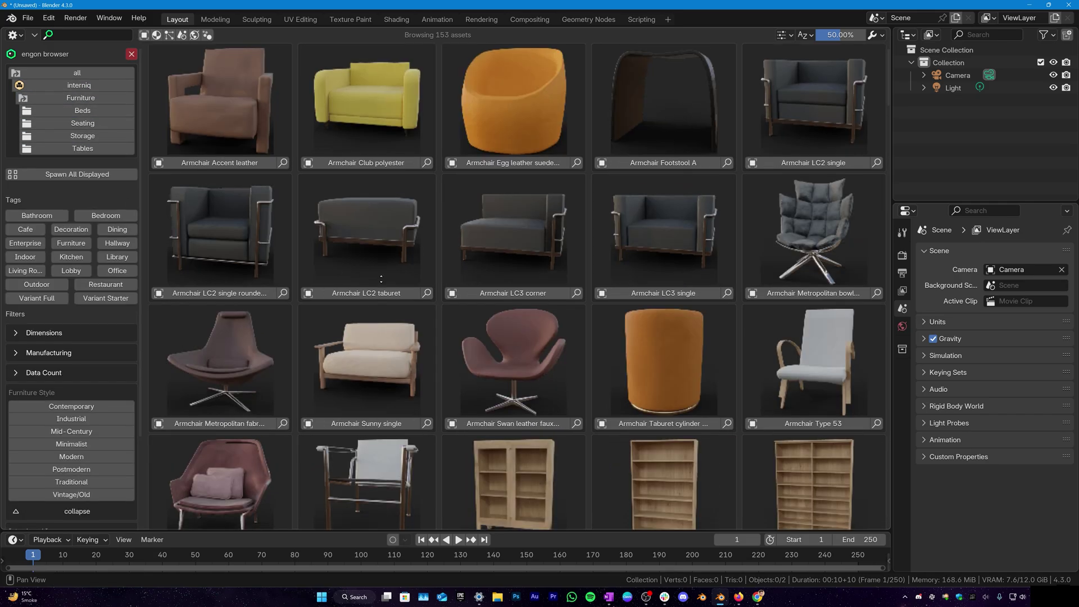
{"action": "scroll", "coordinate": [381, 279], "scroll_direction": "down", "scroll_amount": 5}
{"action": "scroll", "coordinate": [416, 315], "scroll_direction": "up", "scroll_amount": 5}
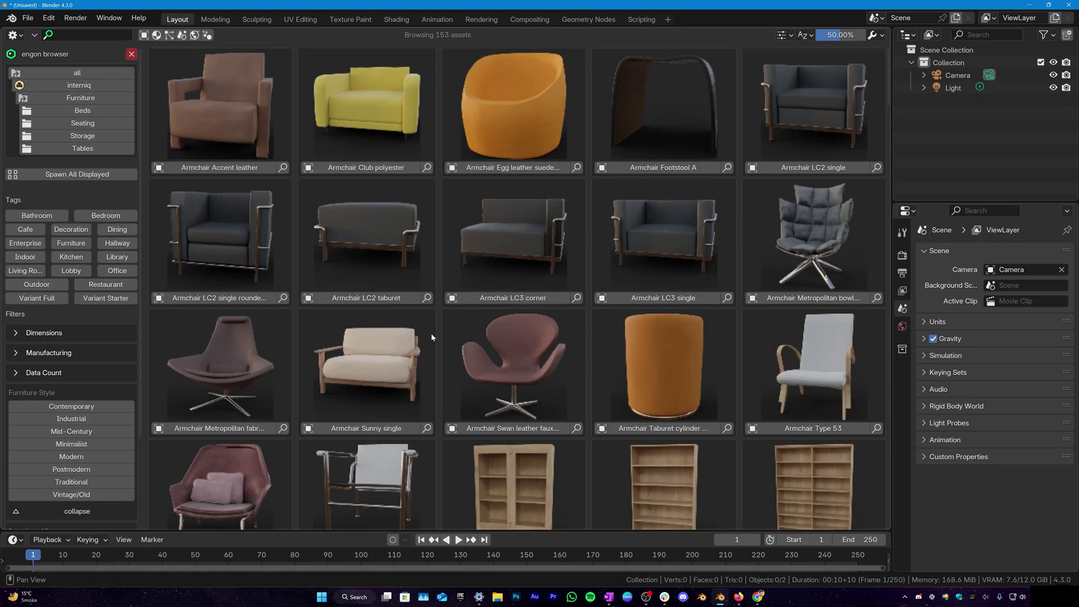
{"action": "scroll", "coordinate": [436, 342], "scroll_direction": "down", "scroll_amount": 8}
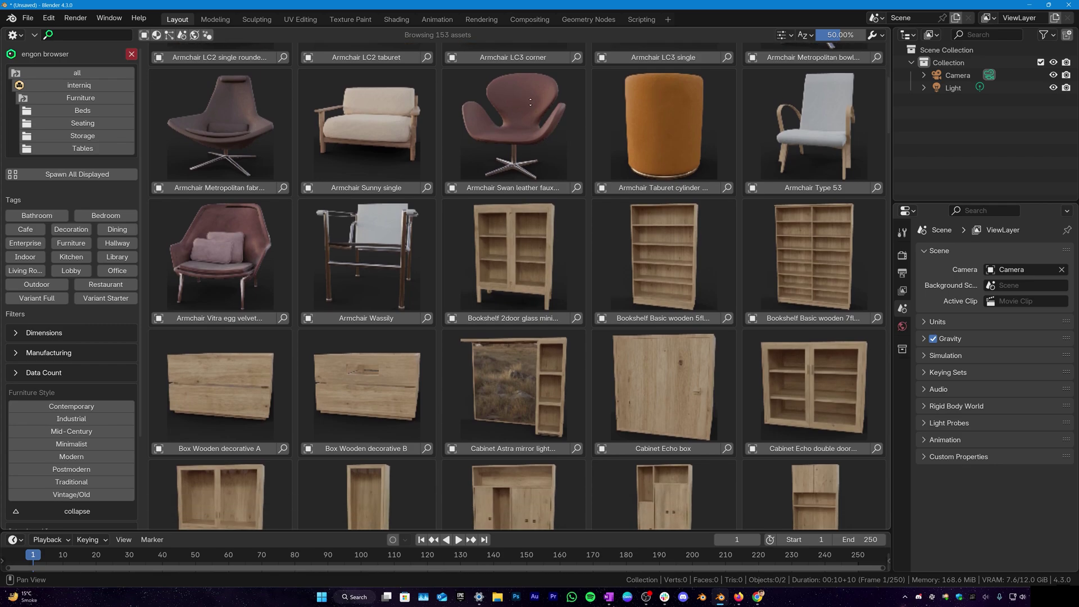
{"action": "scroll", "coordinate": [780, 130], "scroll_direction": "down", "scroll_amount": 15}
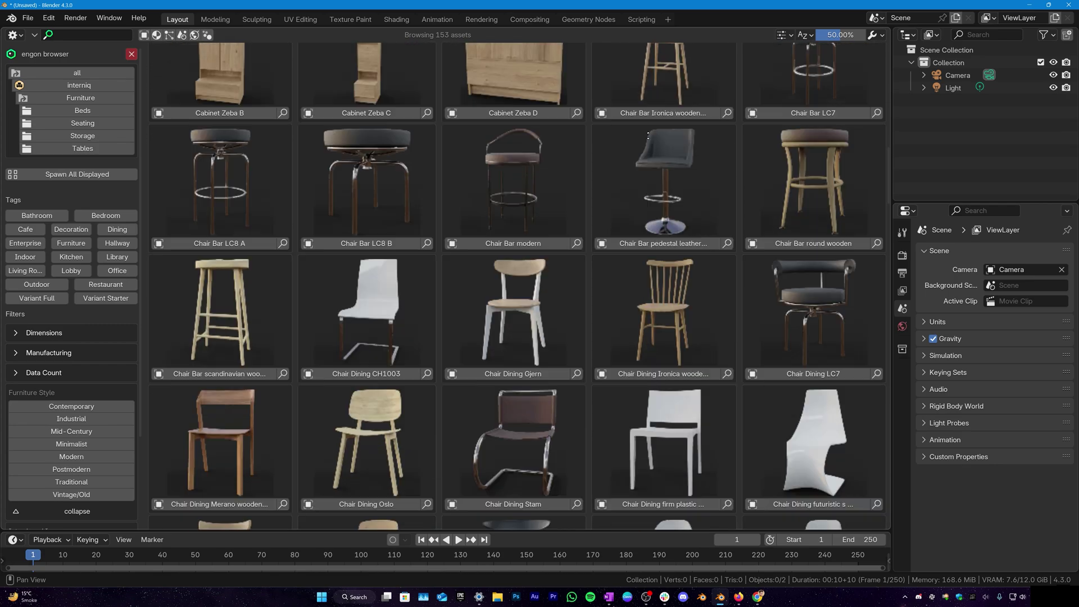
{"action": "scroll", "coordinate": [831, 402], "scroll_direction": "down", "scroll_amount": 4}
{"action": "scroll", "coordinate": [667, 438], "scroll_direction": "down", "scroll_amount": 8}
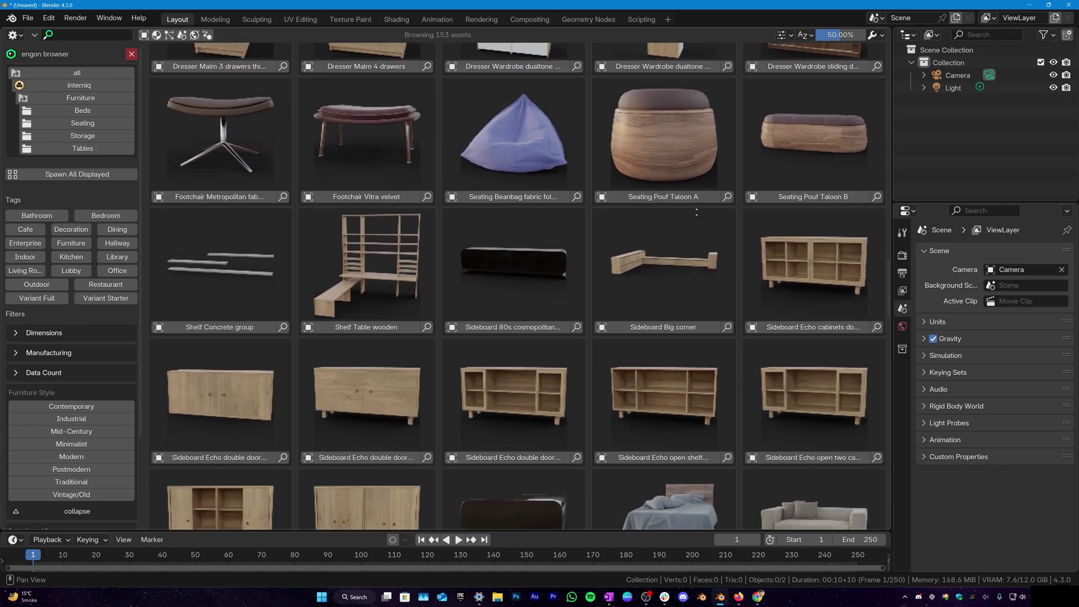
{"action": "scroll", "coordinate": [769, 409], "scroll_direction": "down", "scroll_amount": 16}
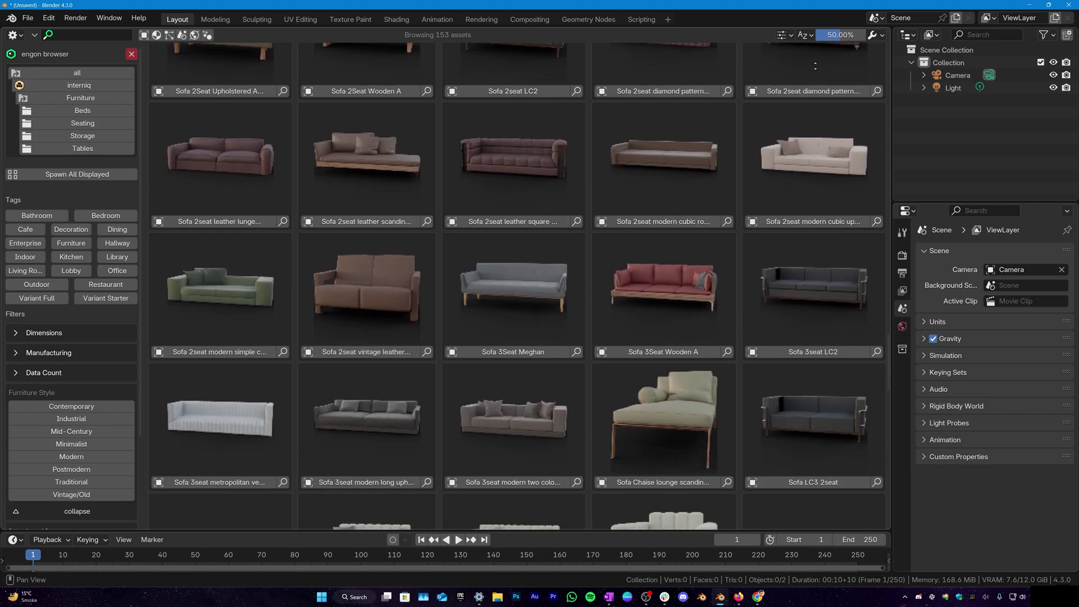
{"action": "scroll", "coordinate": [239, 293], "scroll_direction": "down", "scroll_amount": 6}
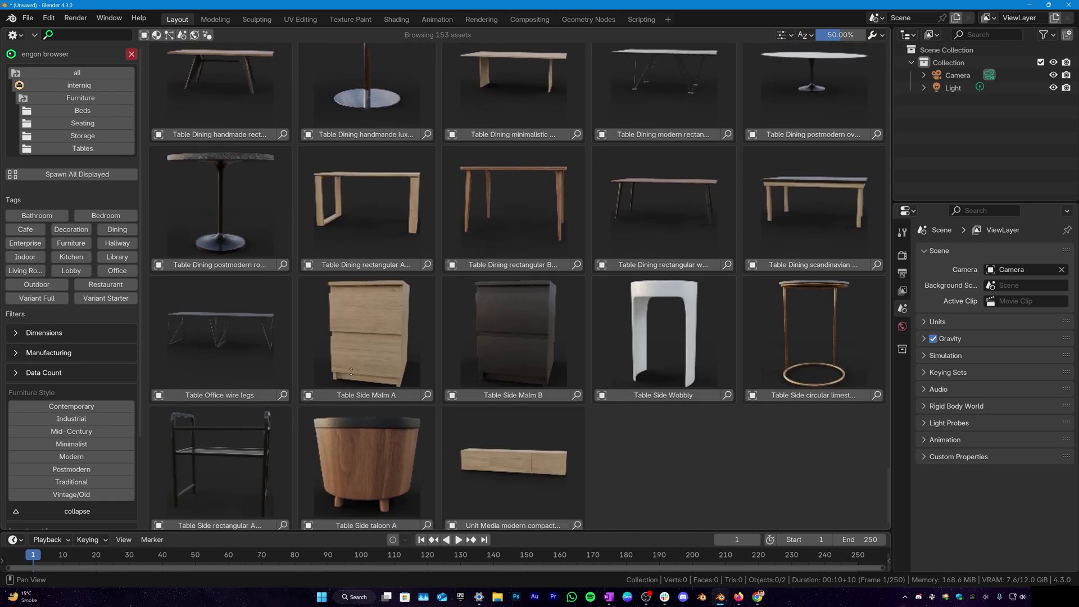
{"action": "scroll", "coordinate": [356, 124], "scroll_direction": "up", "scroll_amount": 20}
{"action": "scroll", "coordinate": [369, 64], "scroll_direction": "up", "scroll_amount": 20}
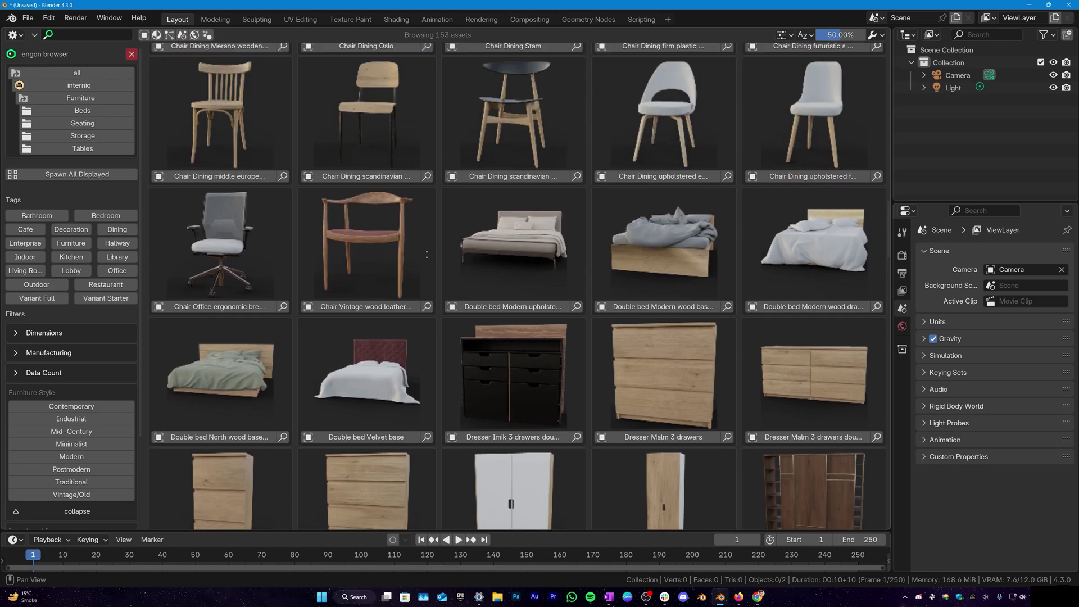
{"action": "scroll", "coordinate": [435, 169], "scroll_direction": "up", "scroll_amount": 10}
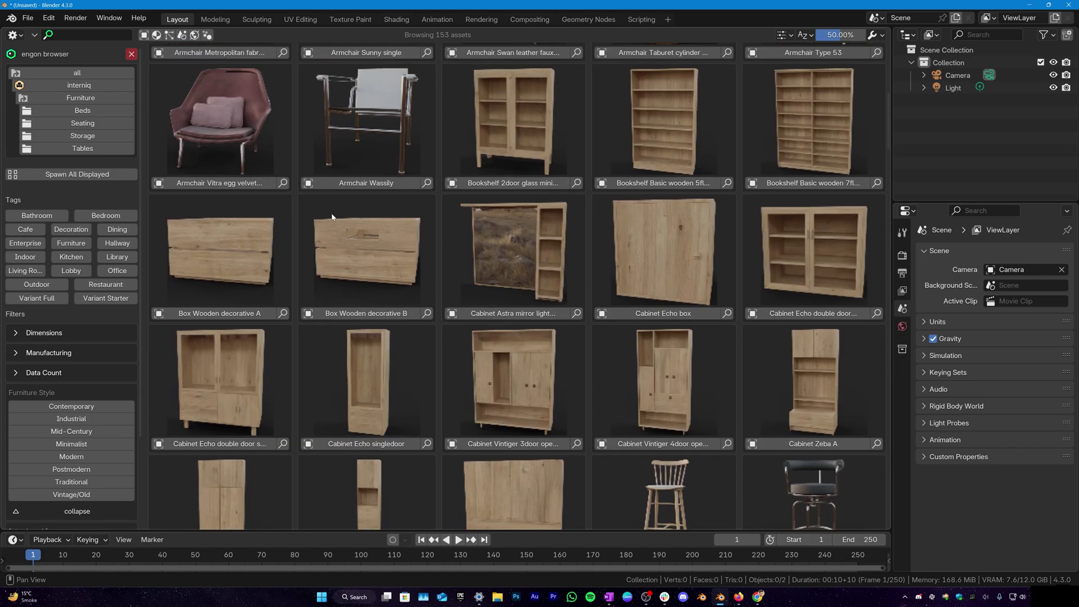
{"action": "left_click", "coordinate": [39, 88]}
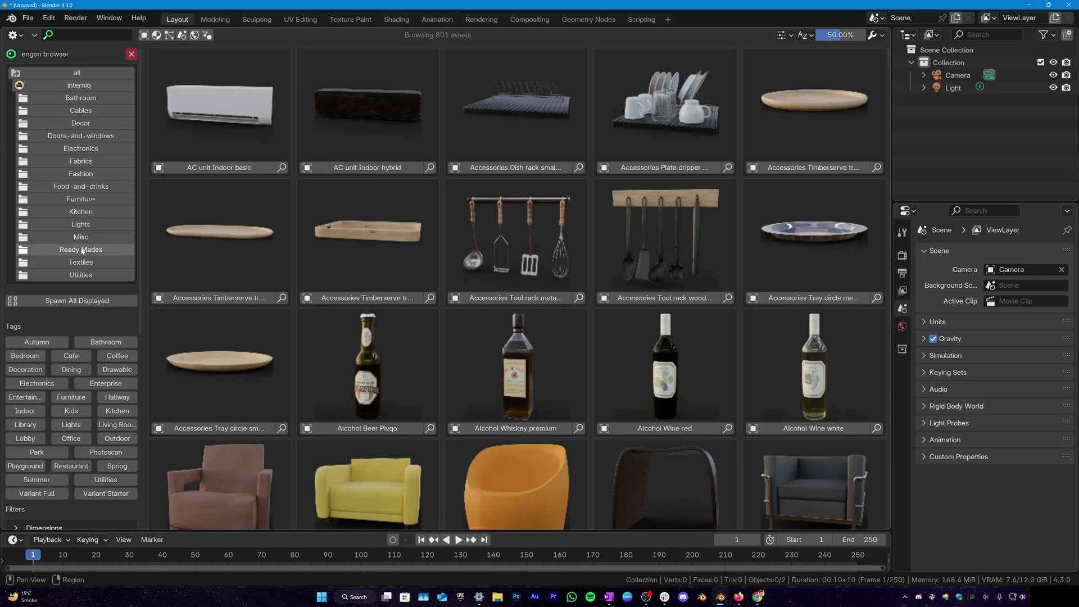
Step: Look through the cabinets in interniq's Kitchen category and return to the full interniq library
{"action": "left_click", "coordinate": [85, 212]}
{"action": "scroll", "coordinate": [537, 371], "scroll_direction": "down", "scroll_amount": 10}
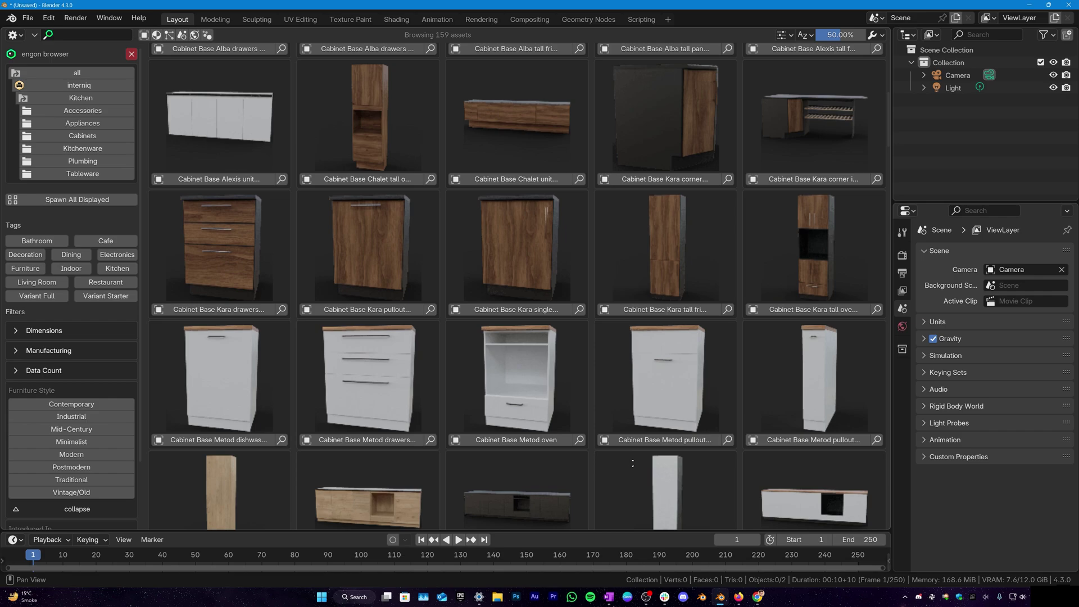
{"action": "scroll", "coordinate": [506, 337], "scroll_direction": "up", "scroll_amount": 10}
{"action": "left_click", "coordinate": [89, 87]}
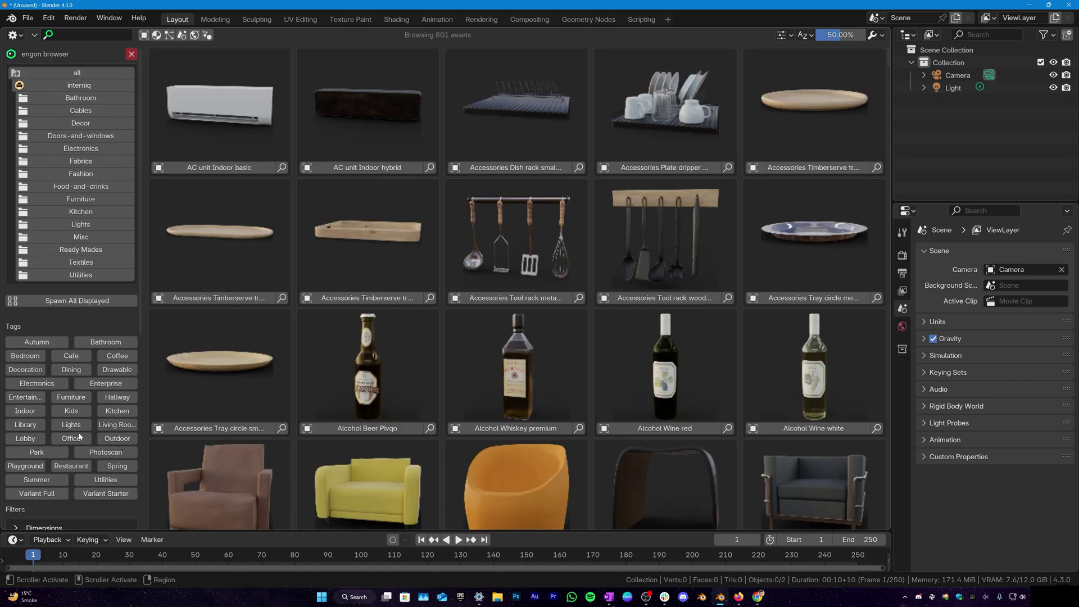
Step: Filter the interniq library by the Kitchen tag and look through the matching cabinets, cans, chairs and clocks
{"action": "left_click", "coordinate": [106, 415]}
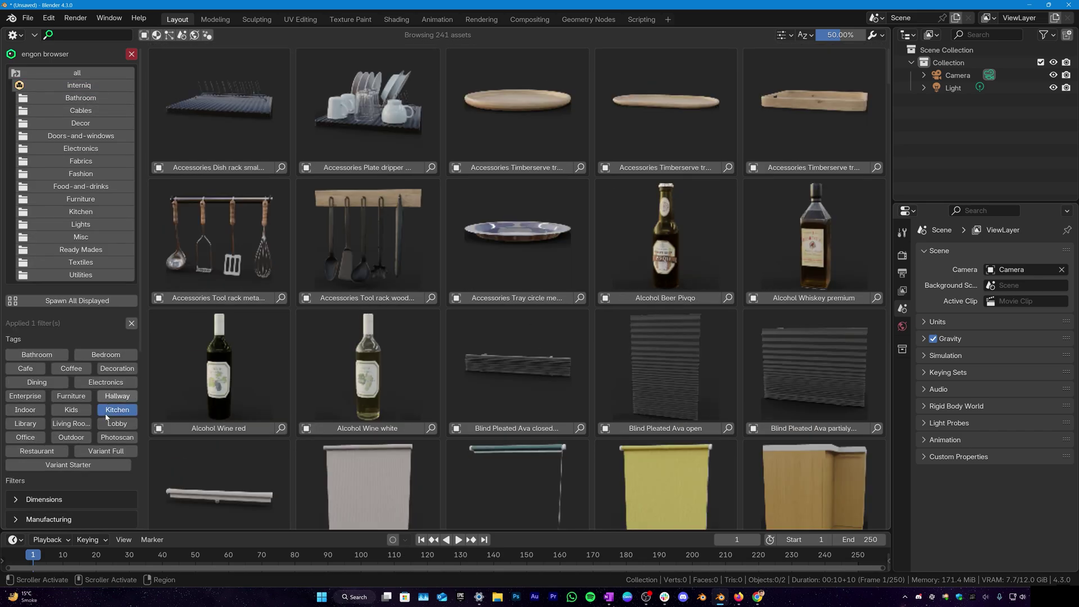
{"action": "scroll", "coordinate": [292, 453], "scroll_direction": "down", "scroll_amount": 15}
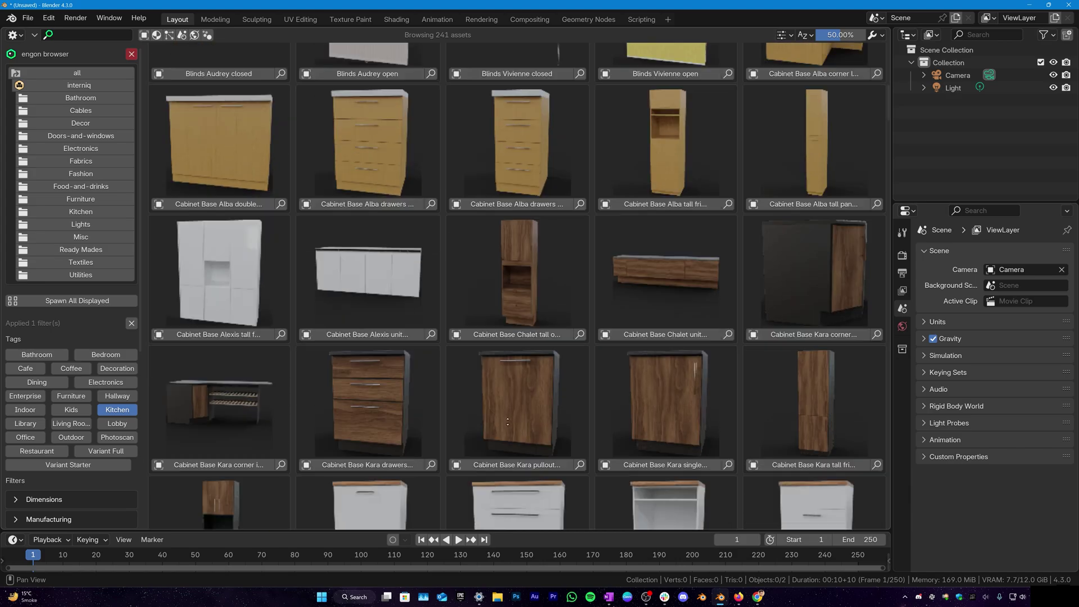
{"action": "scroll", "coordinate": [671, 500], "scroll_direction": "down", "scroll_amount": 20}
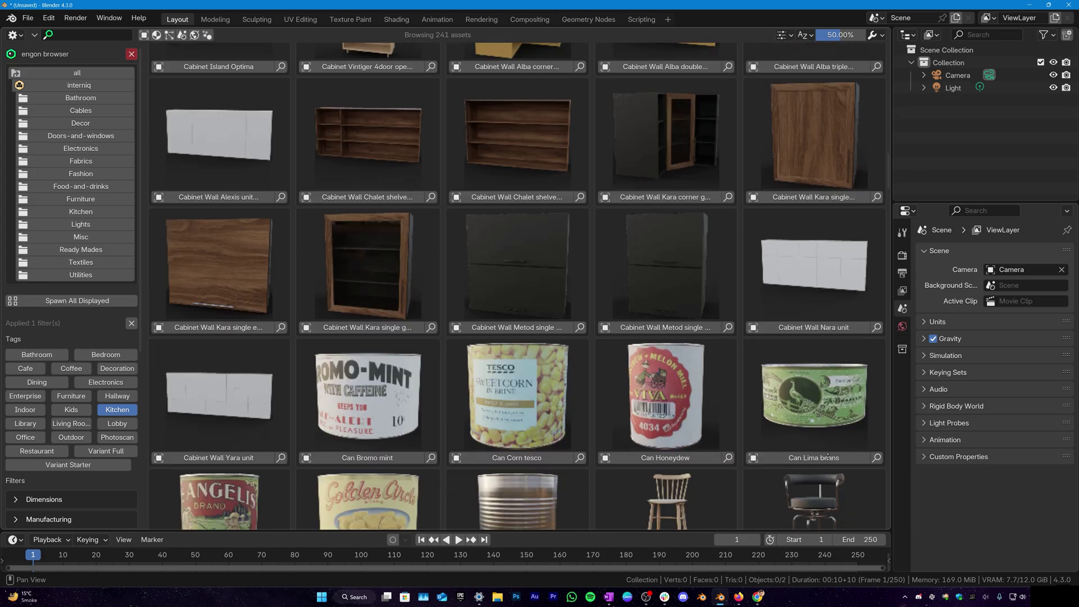
{"action": "scroll", "coordinate": [210, 270], "scroll_direction": "up", "scroll_amount": 20}
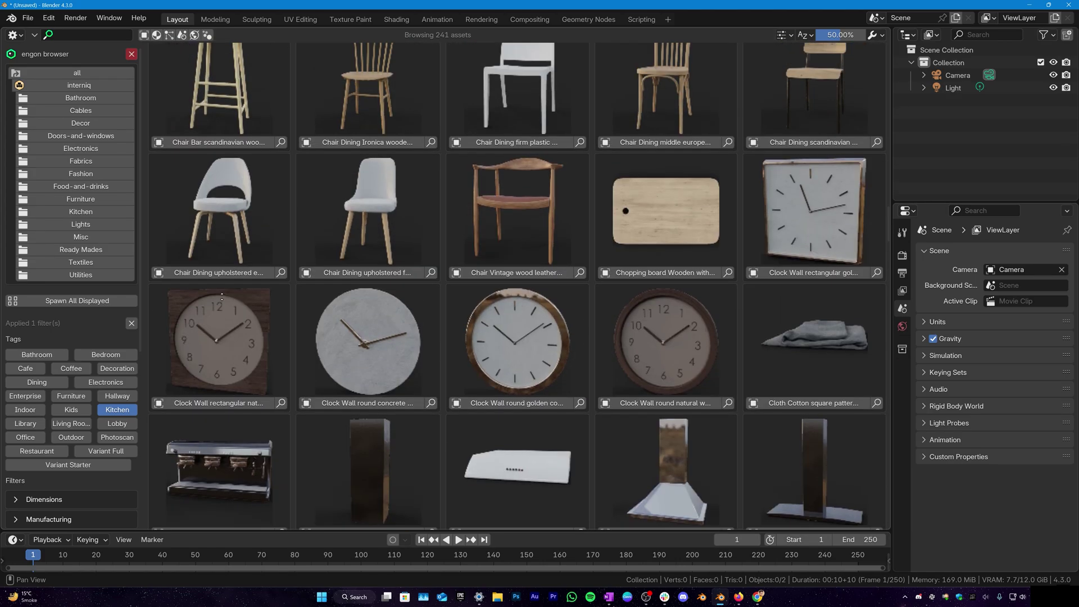
{"action": "scroll", "coordinate": [882, 389], "scroll_direction": "up", "scroll_amount": 5}
{"action": "scroll", "coordinate": [881, 389], "scroll_direction": "down", "scroll_amount": 5}
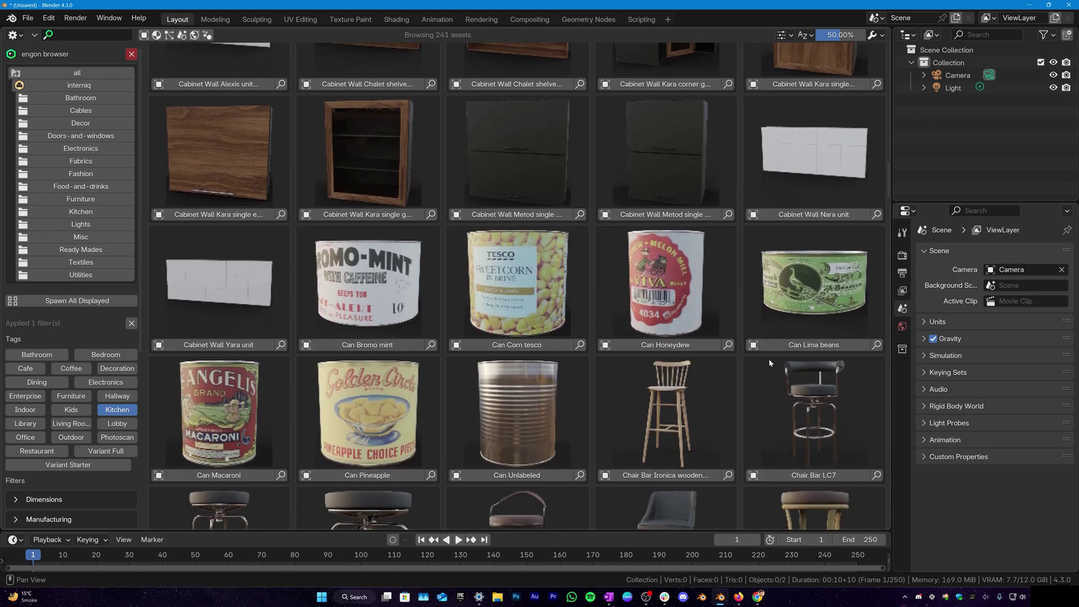
{"action": "scroll", "coordinate": [703, 398], "scroll_direction": "down", "scroll_amount": 8}
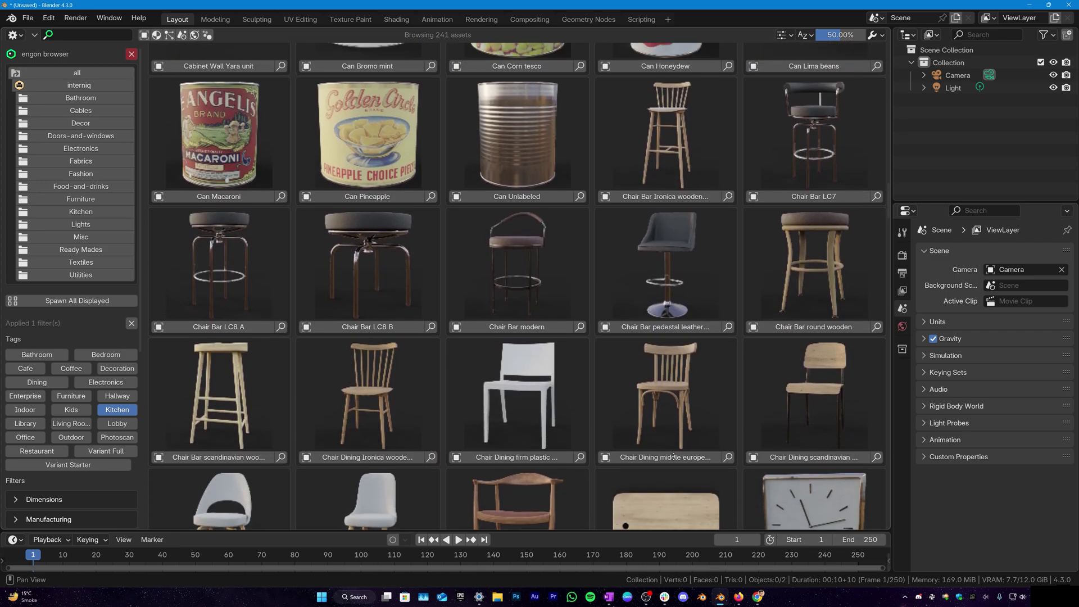
{"action": "scroll", "coordinate": [647, 202], "scroll_direction": "up", "scroll_amount": 6}
{"action": "scroll", "coordinate": [647, 201], "scroll_direction": "down", "scroll_amount": 6}
Step: Add the Dining tag, remove the Kitchen tag to examine the dining assets alone, and clear the Dining filter
{"action": "left_click", "coordinate": [36, 382]}
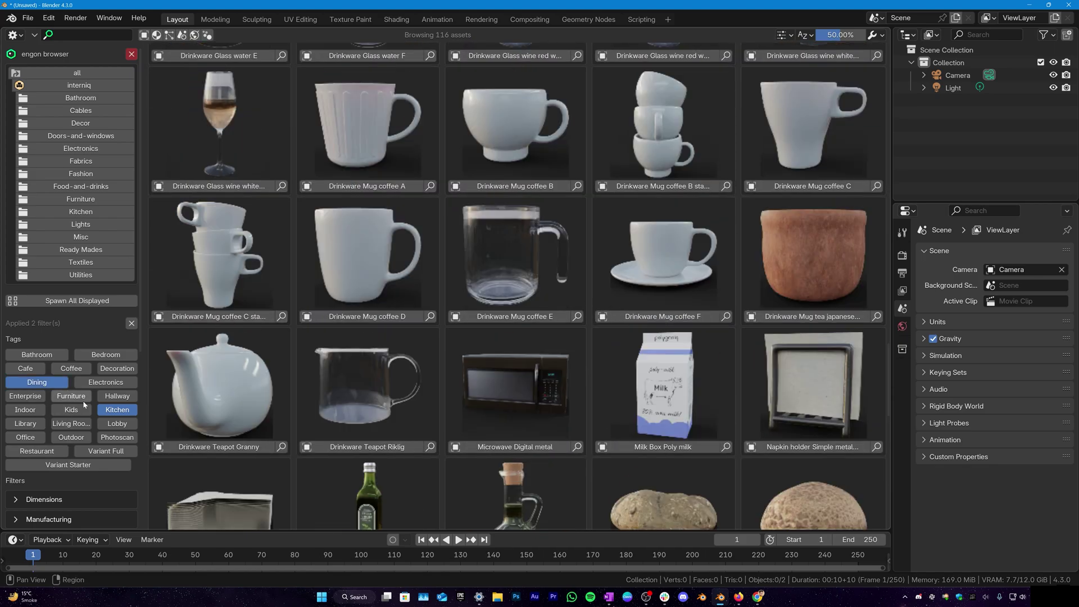
{"action": "scroll", "coordinate": [324, 384], "scroll_direction": "up", "scroll_amount": 5}
{"action": "scroll", "coordinate": [324, 384], "scroll_direction": "down", "scroll_amount": 11}
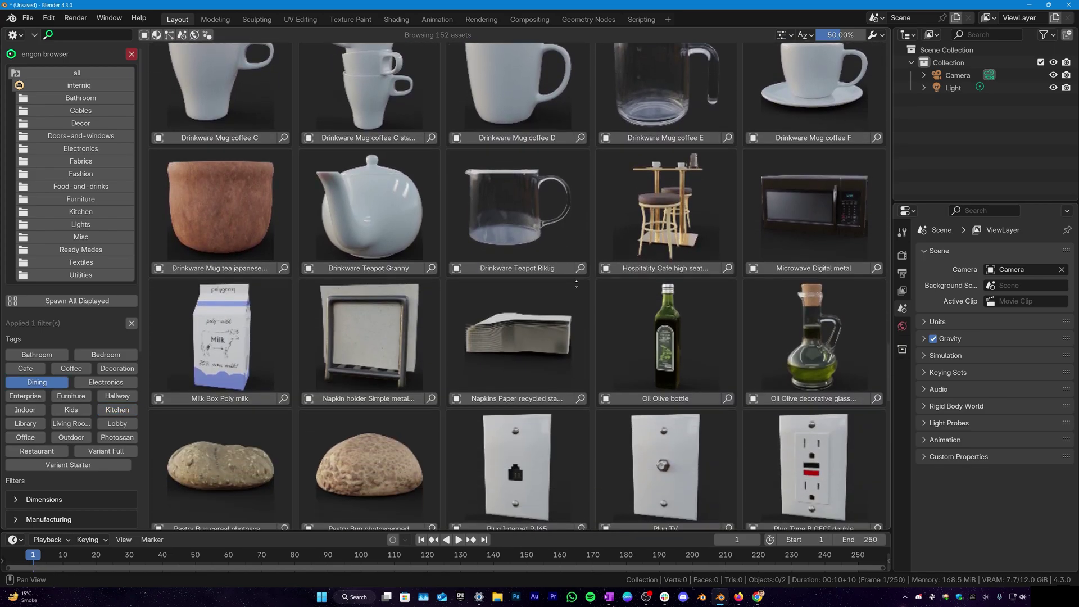
{"action": "scroll", "coordinate": [609, 375], "scroll_direction": "down", "scroll_amount": 7}
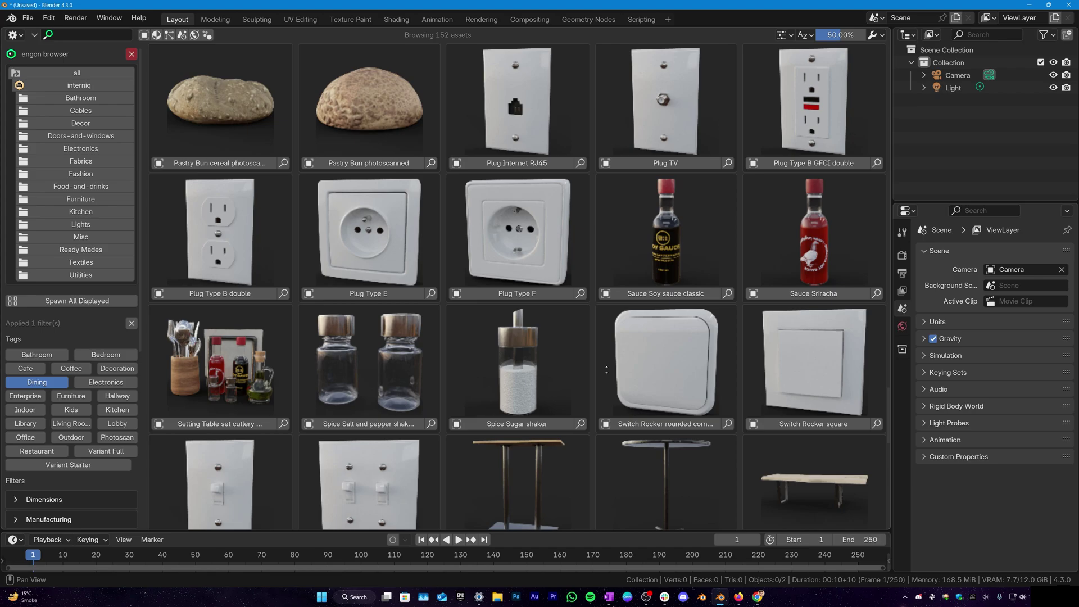
{"action": "scroll", "coordinate": [609, 375], "scroll_direction": "down", "scroll_amount": 8}
{"action": "scroll", "coordinate": [630, 360], "scroll_direction": "up", "scroll_amount": 8}
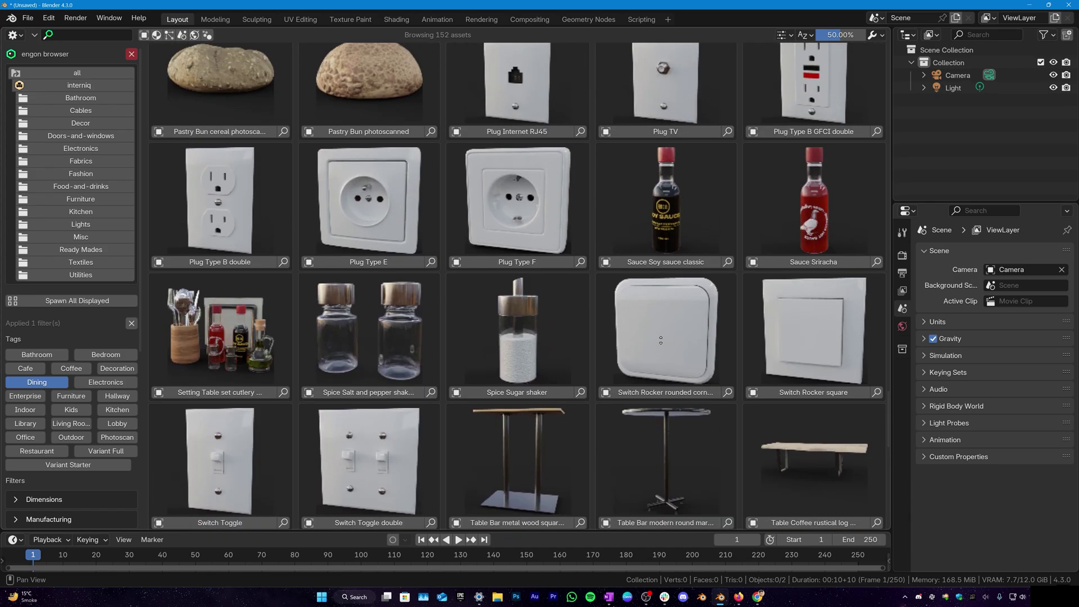
{"action": "left_click", "coordinate": [36, 382]}
Step: View the interniq assets tagged Cafe and those tagged Enterprise, clearing each tag filter after viewing
{"action": "left_click", "coordinate": [69, 357]}
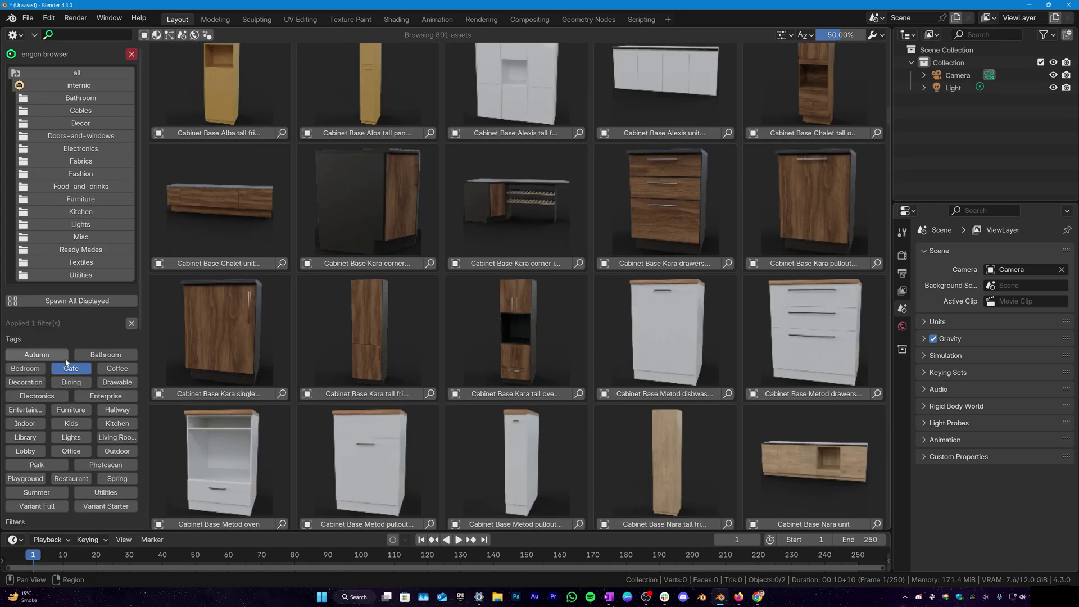
{"action": "scroll", "coordinate": [496, 243], "scroll_direction": "up", "scroll_amount": 15}
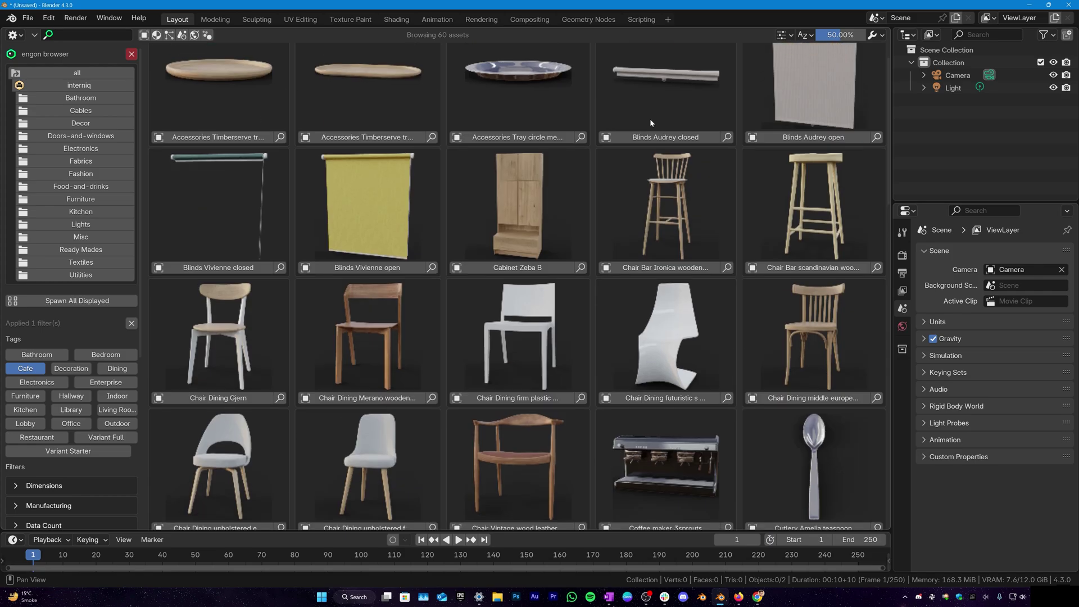
{"action": "left_click", "coordinate": [25, 369]}
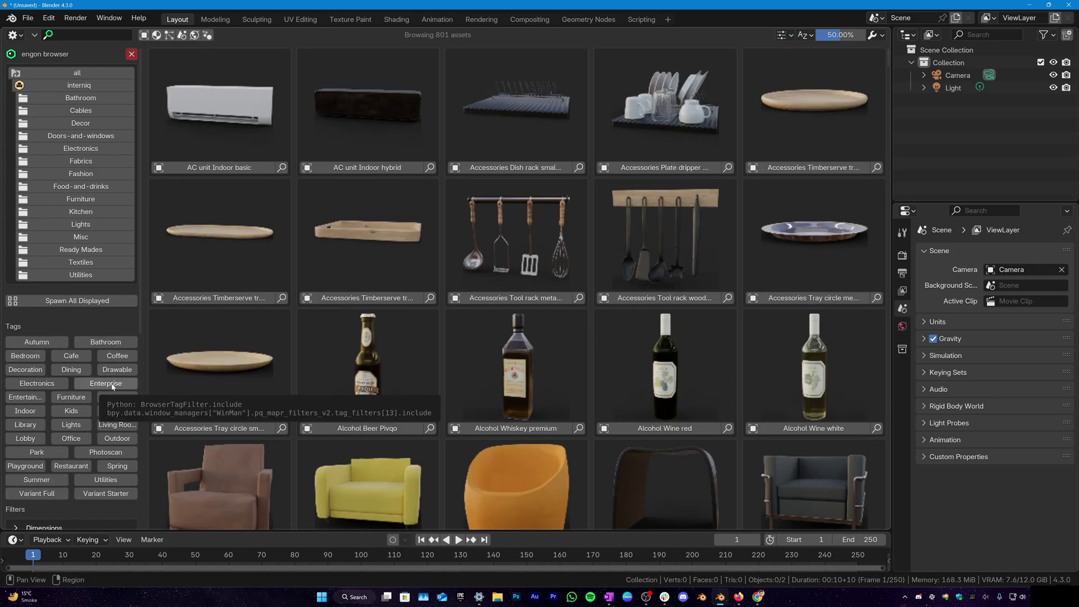
{"action": "left_click", "coordinate": [105, 384]}
{"action": "left_click", "coordinate": [130, 324]}
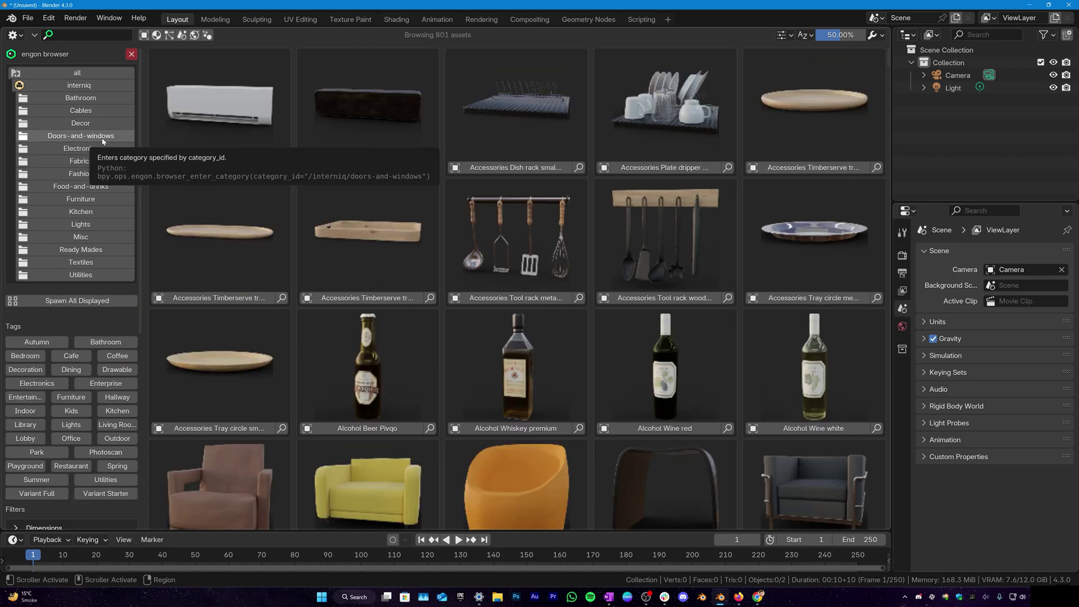
Step: Open interniq's Ready Mades category to show its preassembled room setups
{"action": "left_click", "coordinate": [81, 249]}
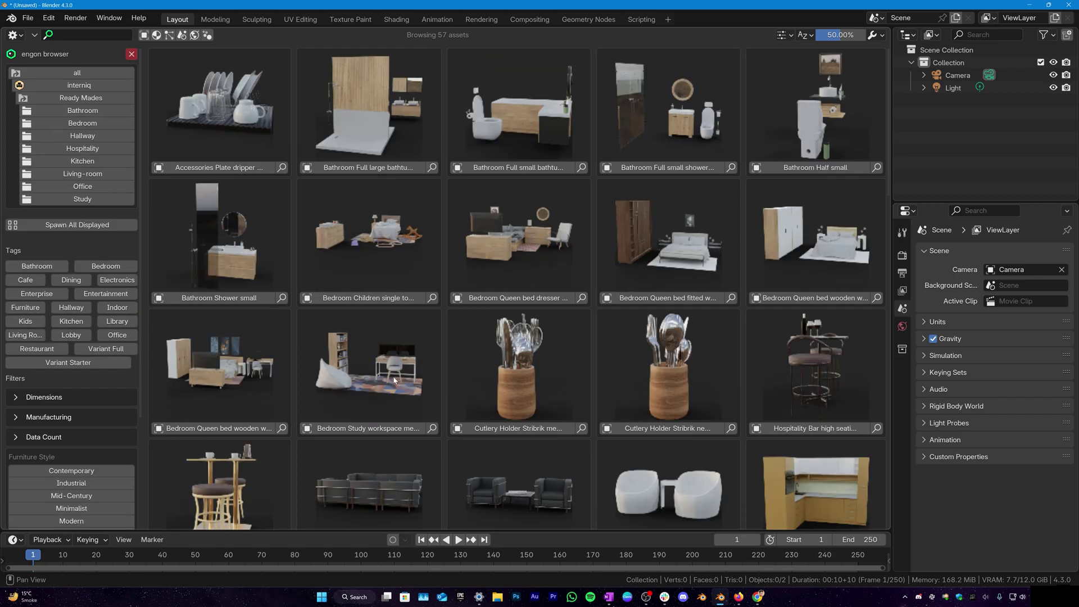
{"action": "scroll", "coordinate": [395, 352], "scroll_direction": "down", "scroll_amount": 2}
{"action": "scroll", "coordinate": [395, 351], "scroll_direction": "up", "scroll_amount": 1}
Step: View the Bedroom, Hallway, Kitchen and Living-room subcategories of Ready Mades, returning to the full Ready Mades list after each
{"action": "left_click", "coordinate": [84, 123]}
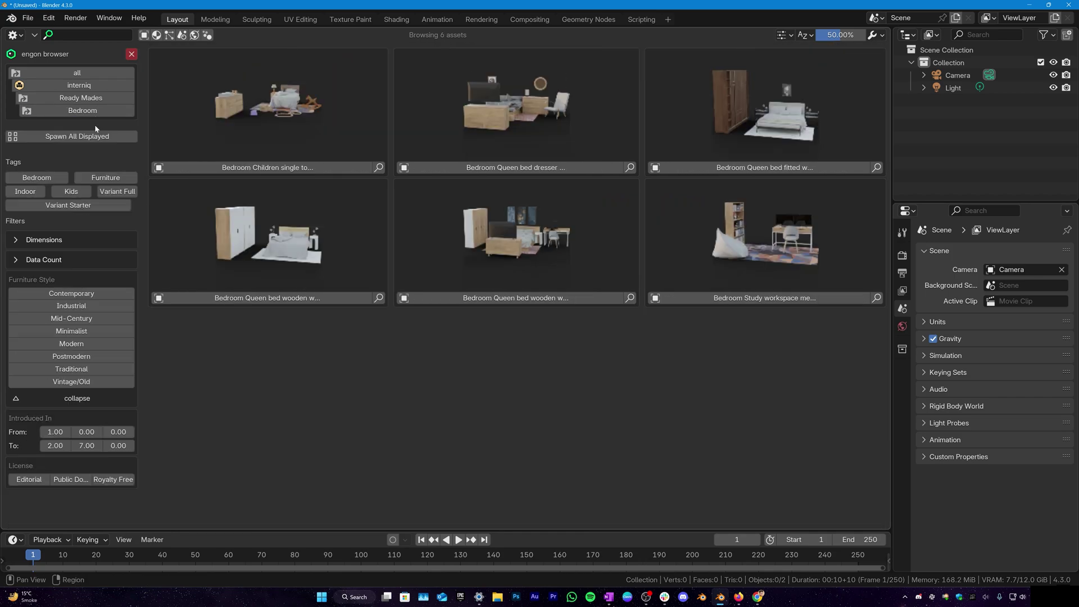
{"action": "left_click", "coordinate": [94, 98]}
{"action": "left_click", "coordinate": [93, 136]}
{"action": "left_click", "coordinate": [94, 98]}
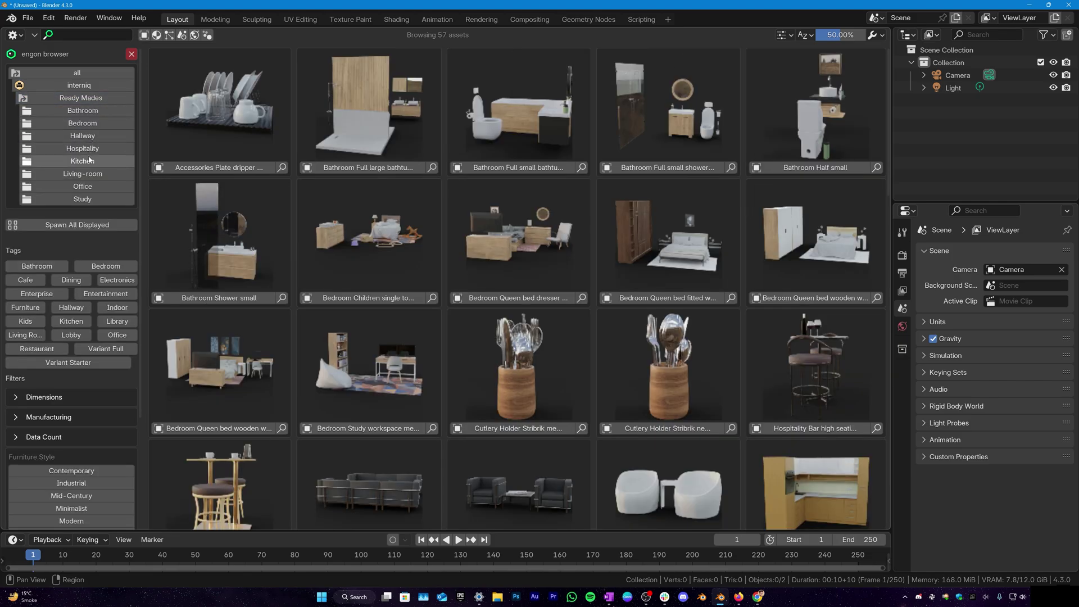
{"action": "left_click", "coordinate": [89, 162]}
{"action": "left_click", "coordinate": [81, 100]}
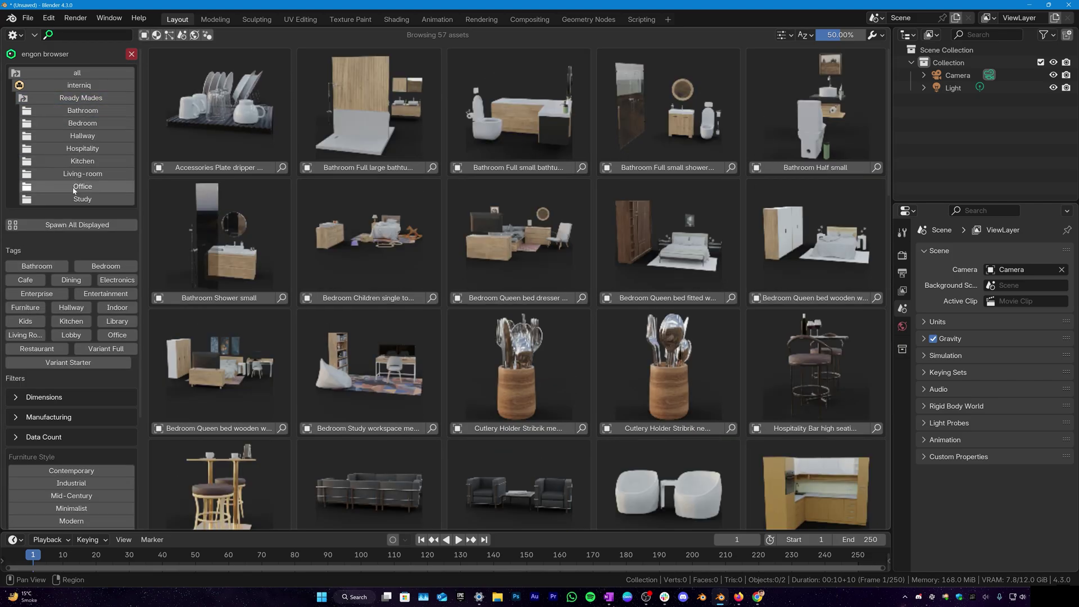
{"action": "left_click", "coordinate": [78, 174]}
{"action": "left_click", "coordinate": [48, 104]}
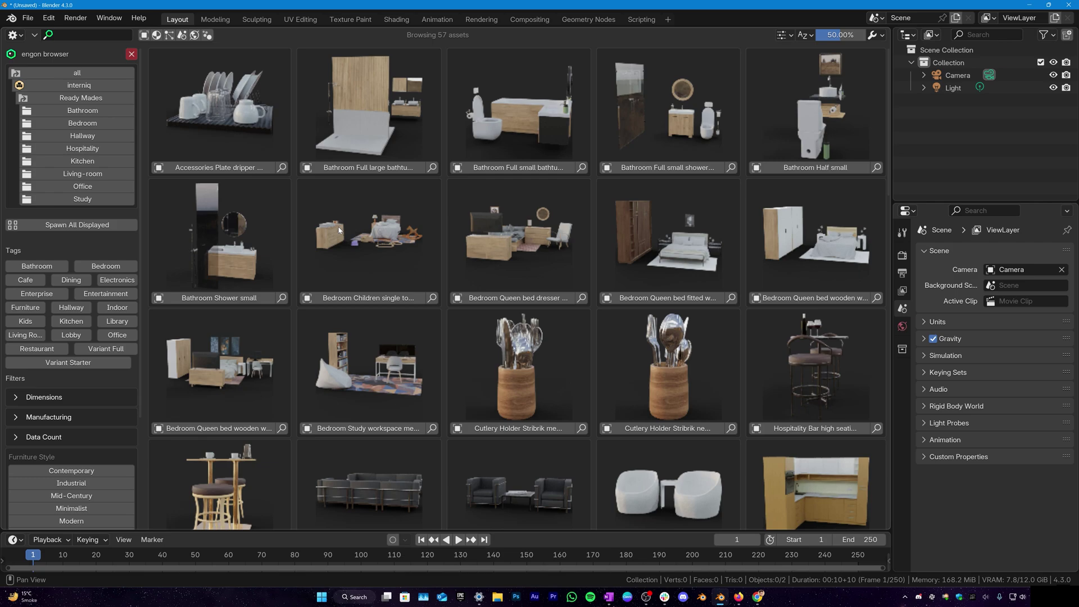
Step: Look through the full Ready Mades list, including its kitchen, living room, lobby and office sets
{"action": "scroll", "coordinate": [531, 321], "scroll_direction": "down", "scroll_amount": 10}
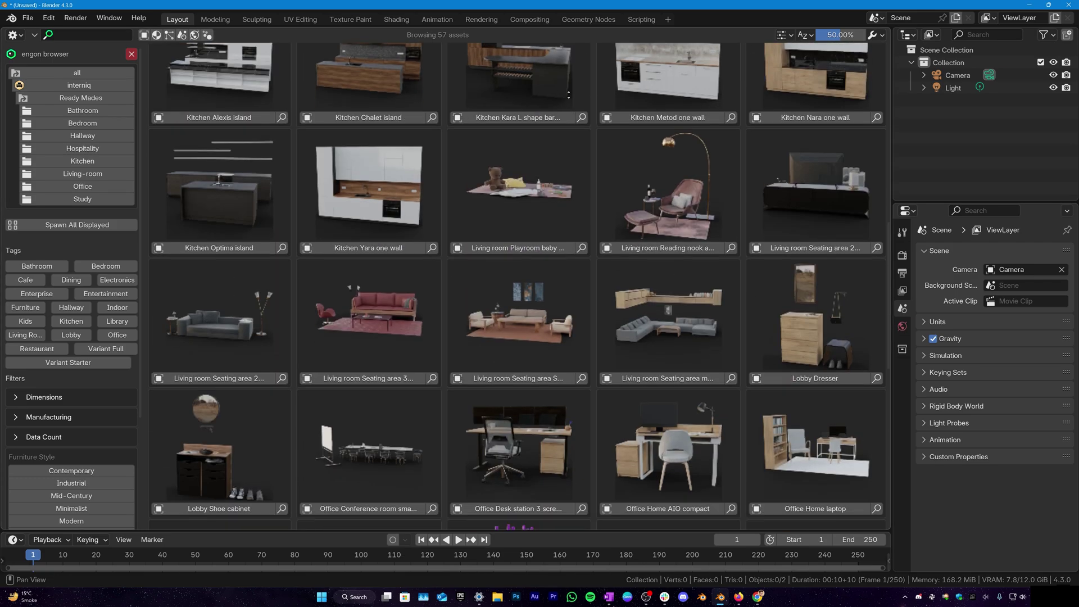
{"action": "scroll", "coordinate": [568, 94], "scroll_direction": "down", "scroll_amount": 5}
{"action": "scroll", "coordinate": [602, 143], "scroll_direction": "up", "scroll_amount": 8}
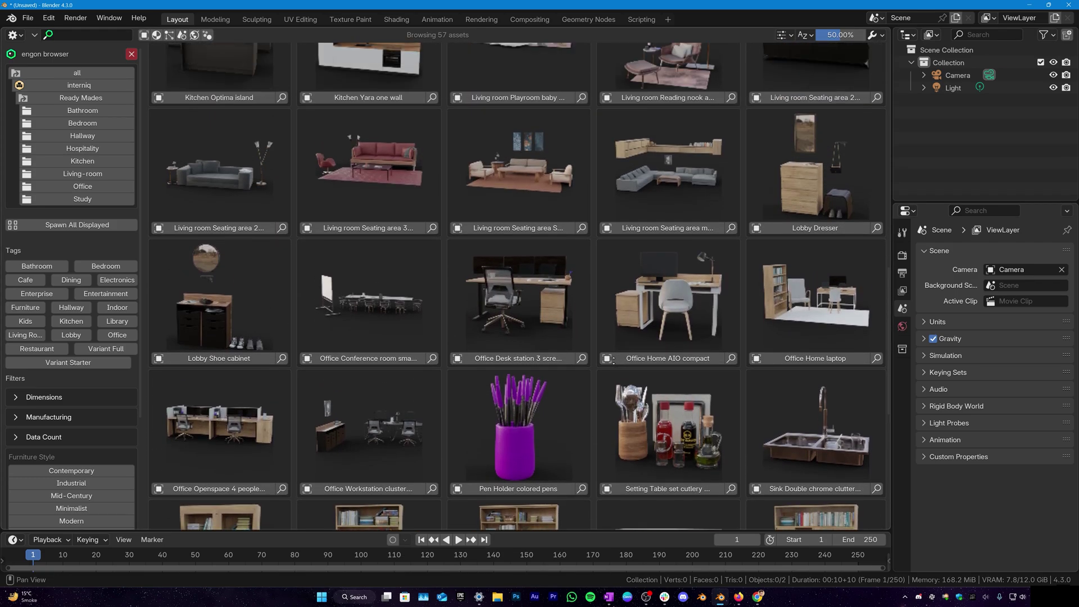
{"action": "scroll", "coordinate": [518, 154], "scroll_direction": "up", "scroll_amount": 8}
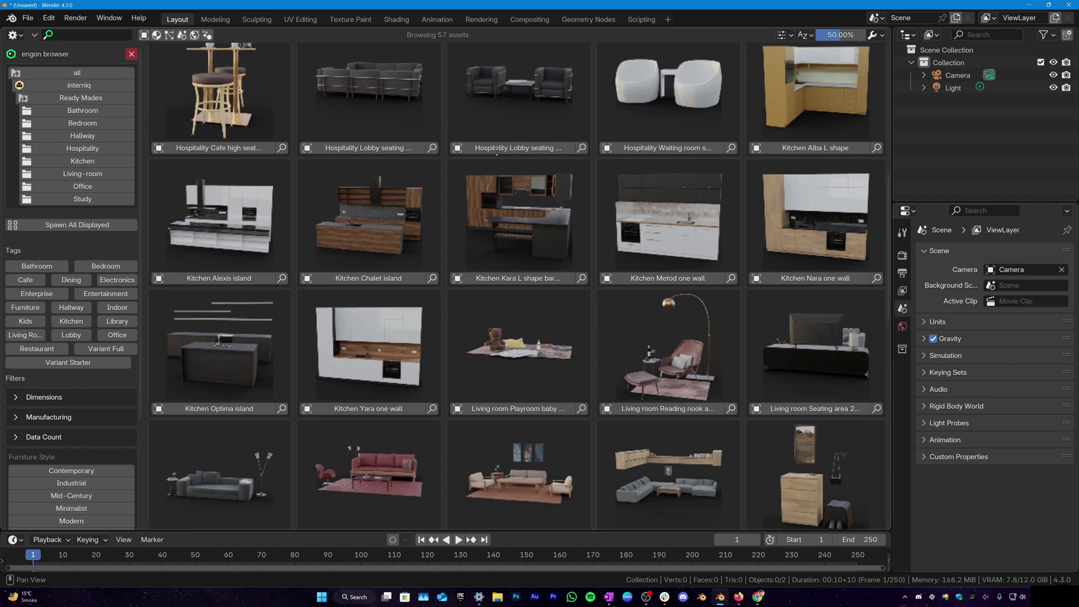
Step: Close the asset browser, split the 3D viewport vertically, and reopen the engon browser in one half
{"action": "left_click", "coordinate": [131, 54]}
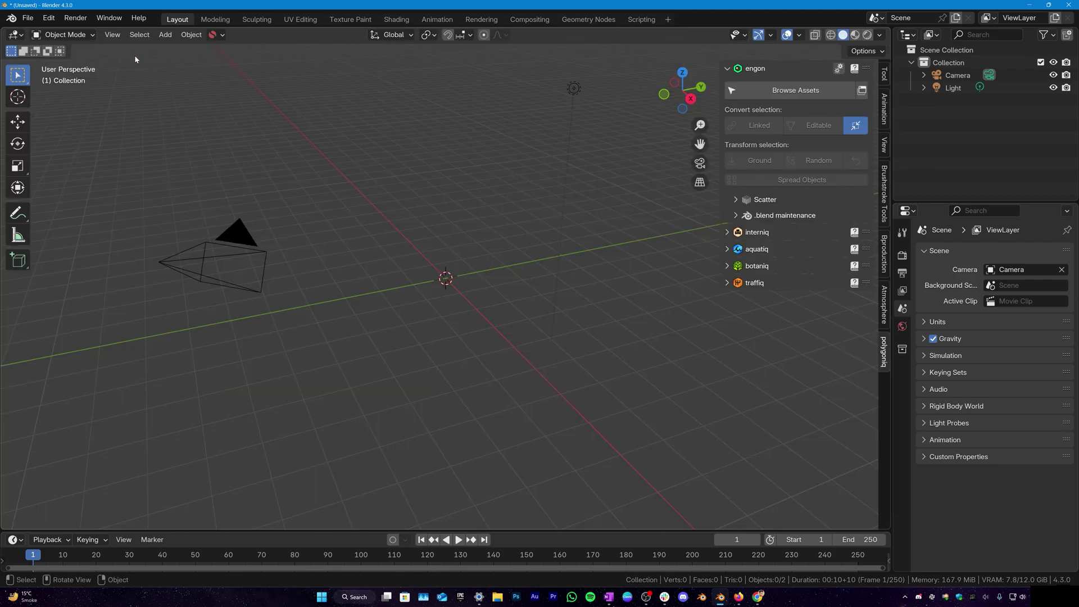
{"action": "left_click", "coordinate": [875, 97]}
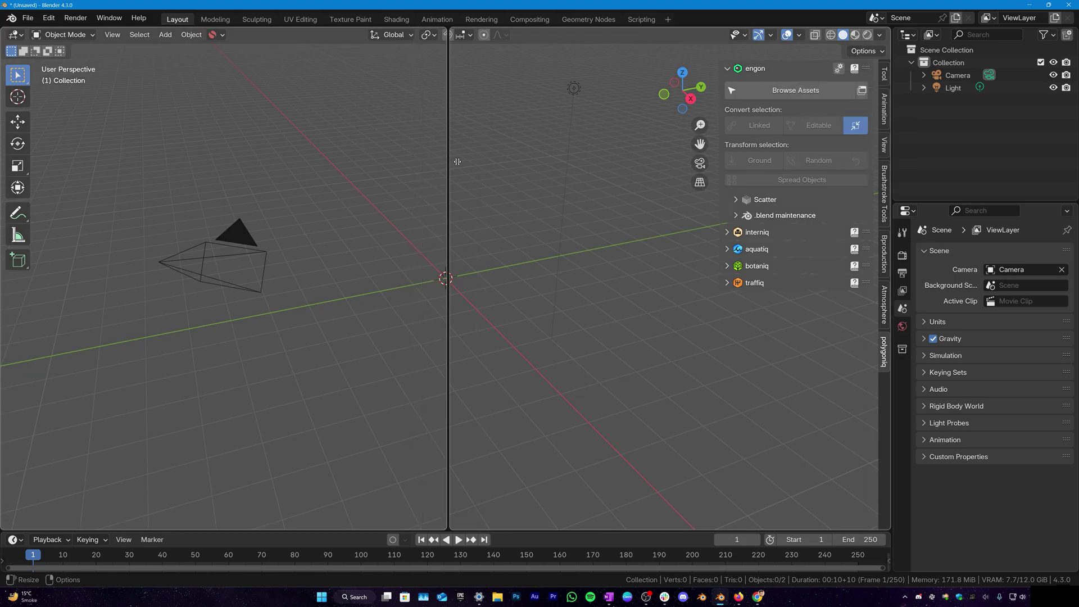
{"action": "left_click", "coordinate": [479, 158]}
{"action": "left_click", "coordinate": [364, 90]}
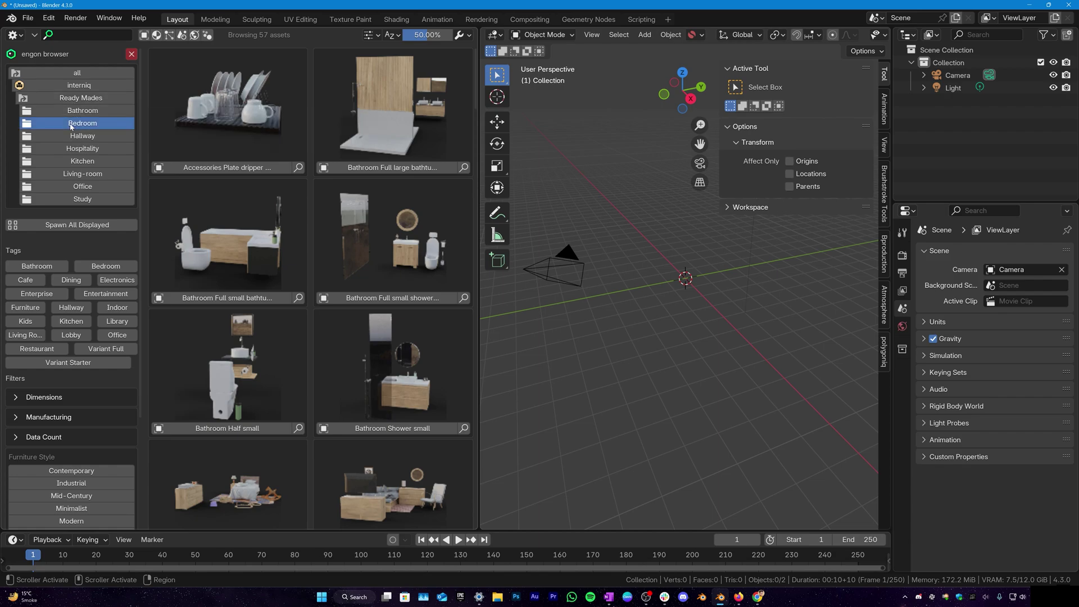
Step: Spawn the Bedroom Study workspace messy set from the Bedroom ready-mades into the scene
{"action": "left_click", "coordinate": [72, 125]}
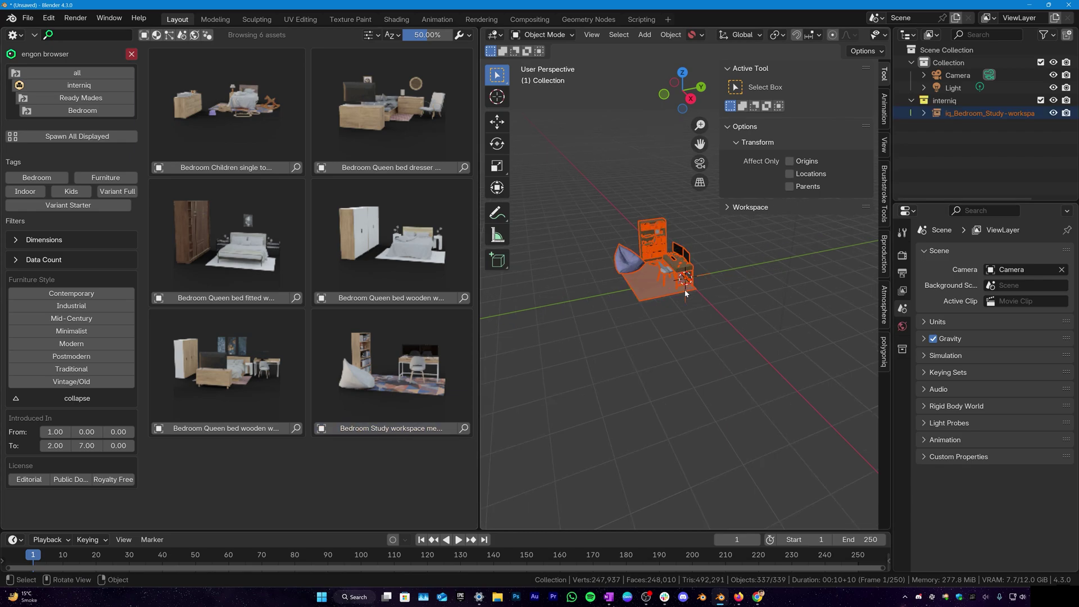
{"action": "scroll", "coordinate": [680, 298], "scroll_direction": "up", "scroll_amount": 9}
{"action": "mouse_move", "coordinate": [665, 295]}
{"action": "middle_mouse_down", "text": "shift"}
{"action": "mouse_move", "coordinate": [658, 380]}
{"action": "mouse_move", "coordinate": [709, 326]}
{"action": "mouse_move", "coordinate": [676, 359]}
{"action": "middle_mouse_up", "text": "shift"}
Step: Switch the viewport to Rendered shading and deselect the study workspace
{"action": "key", "text": "z"}
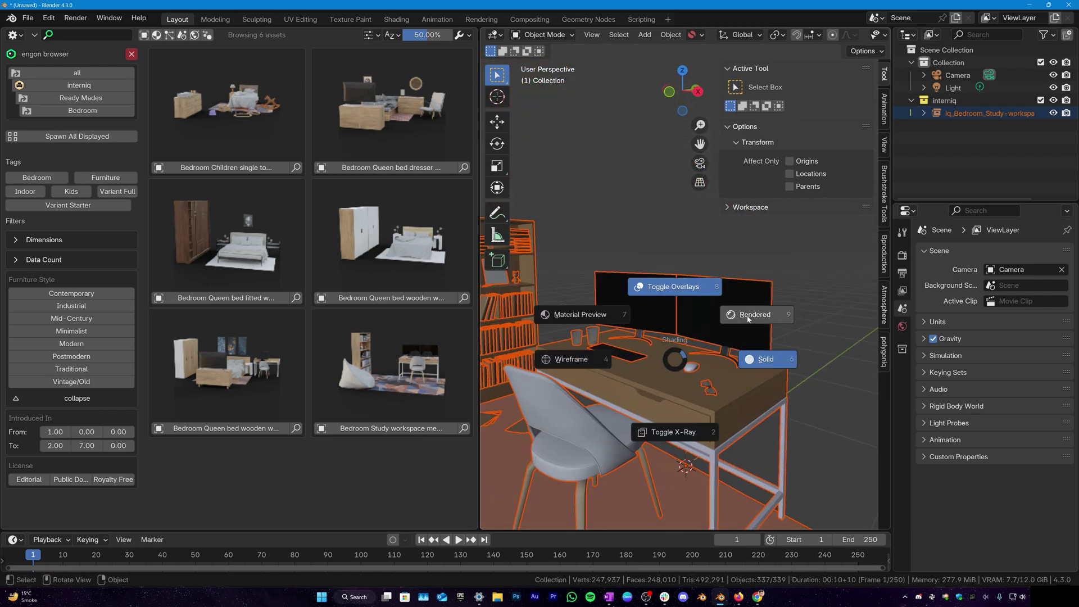
{"action": "left_click", "coordinate": [748, 318]}
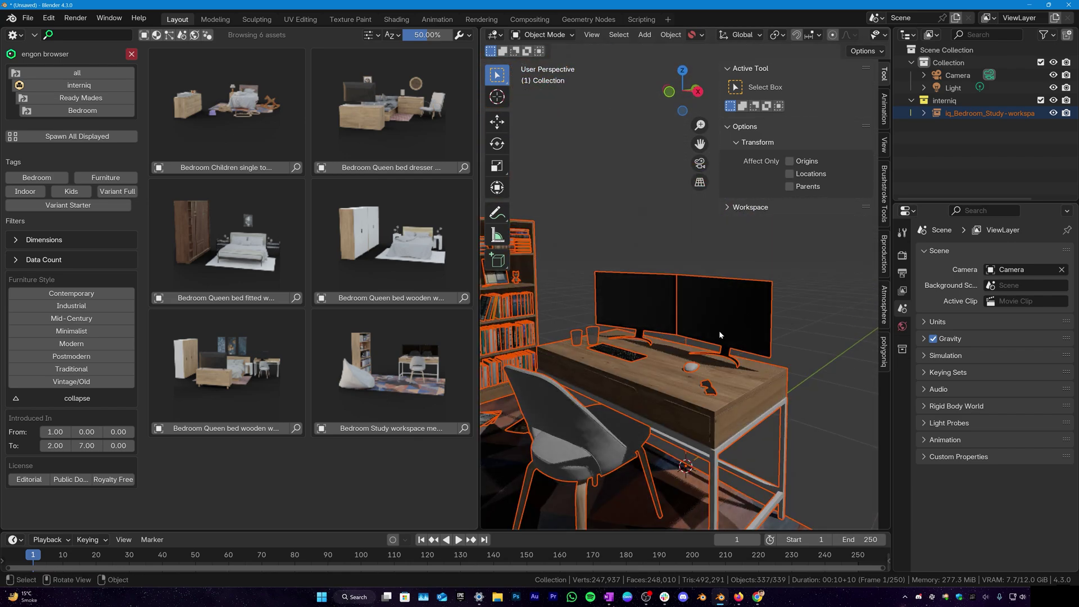
{"action": "key", "text": "alt+a"}
{"action": "middle_click_drag", "start_coordinate": [714, 345], "coordinate": [740, 341]}
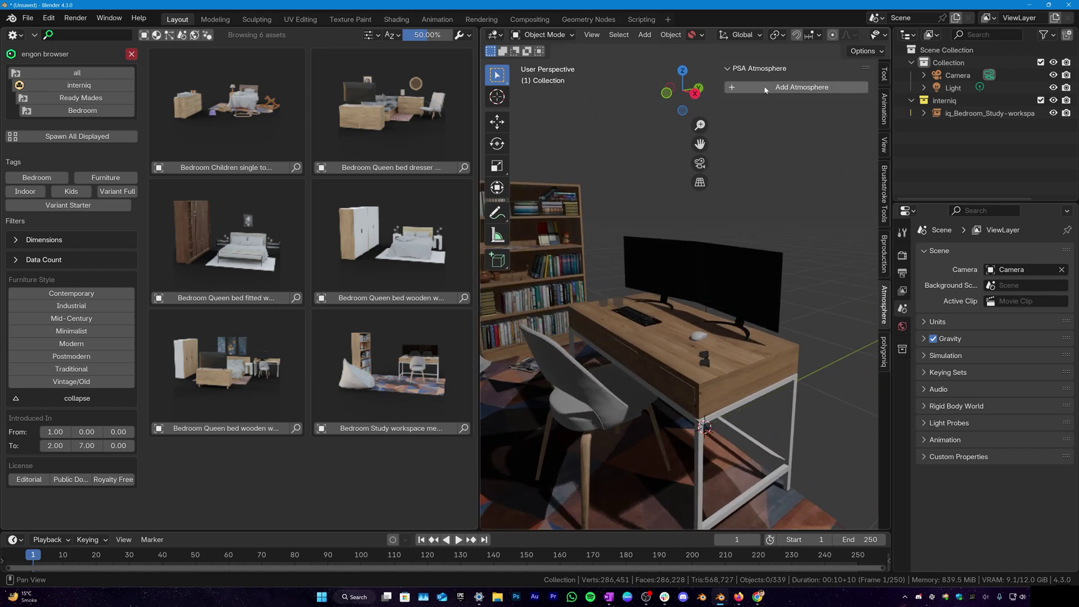
Step: Add a PSA Atmosphere to the scene to light the study workspace
{"action": "left_click", "coordinate": [764, 88]}
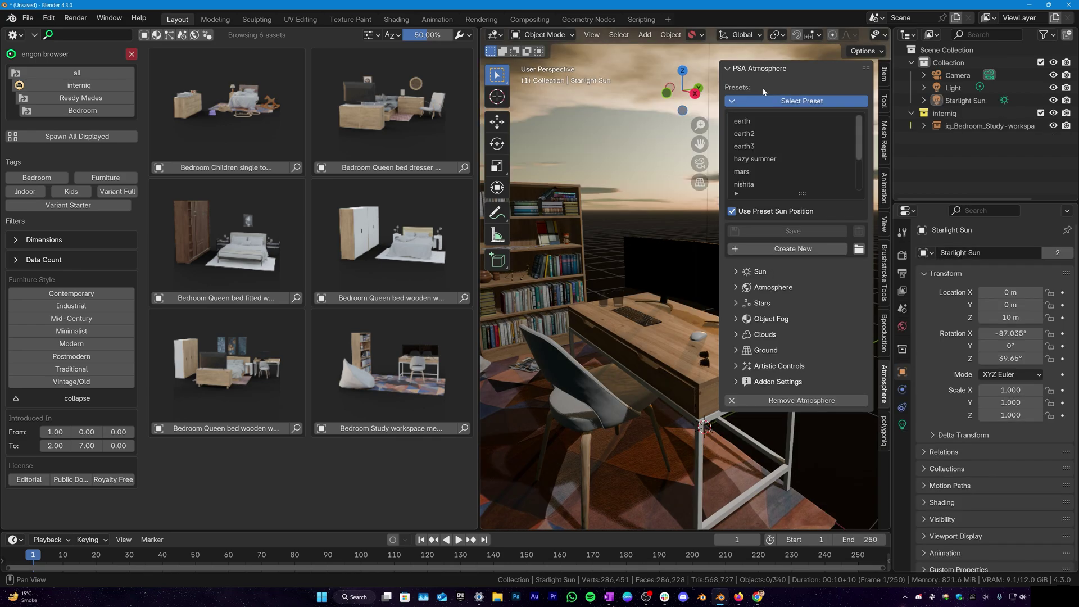
{"action": "middle_click_drag", "start_coordinate": [626, 301], "coordinate": [673, 303]}
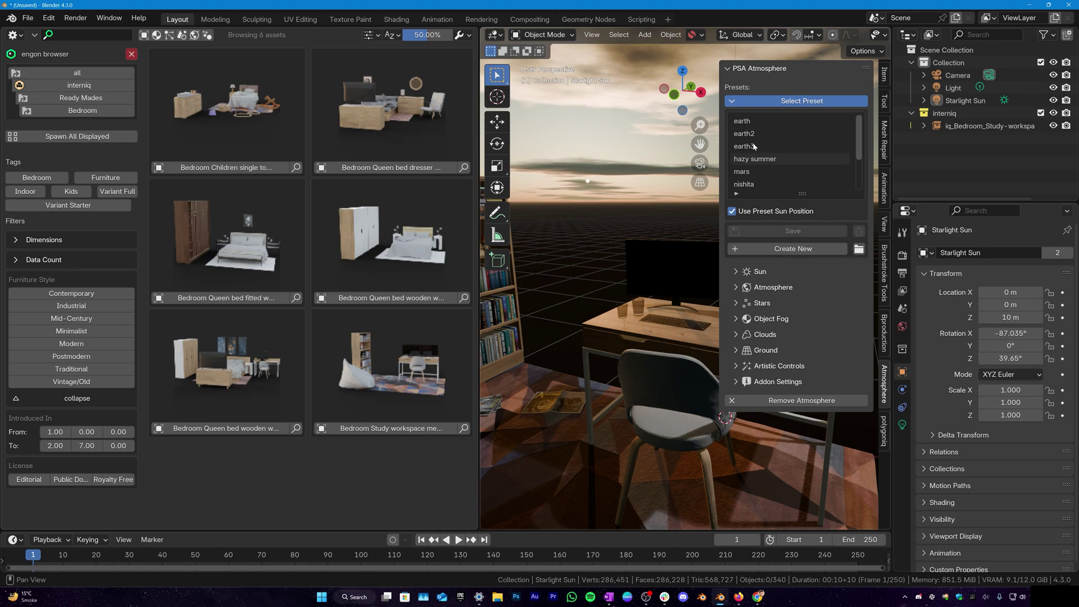
{"action": "key", "text": "n"}
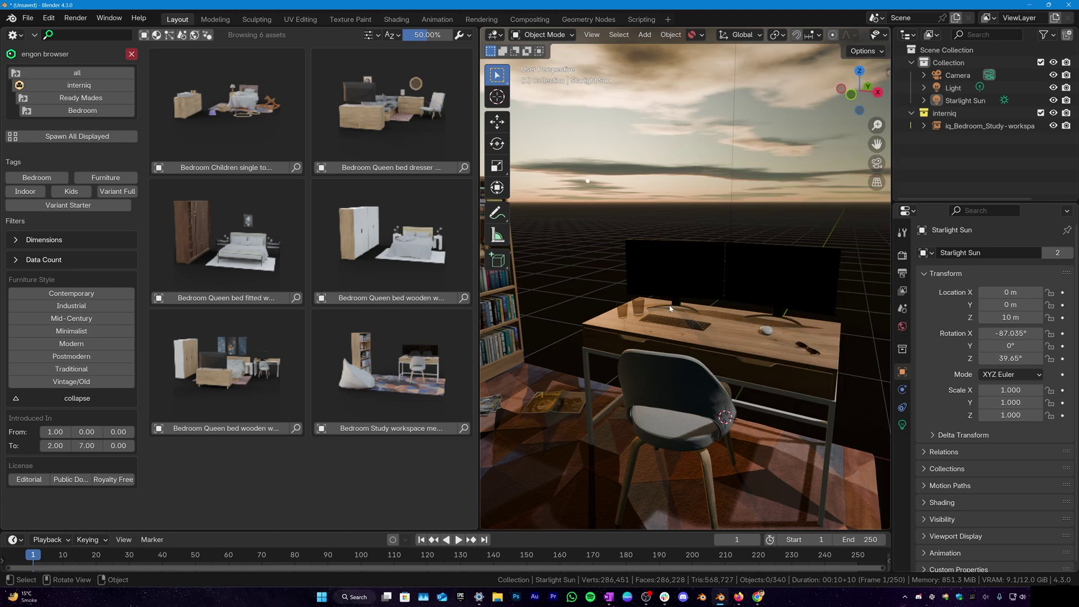
{"action": "middle_click_drag", "start_coordinate": [663, 293], "coordinate": [702, 306]}
{"action": "middle_click_drag", "start_coordinate": [703, 307], "coordinate": [587, 301], "text": "shift"}
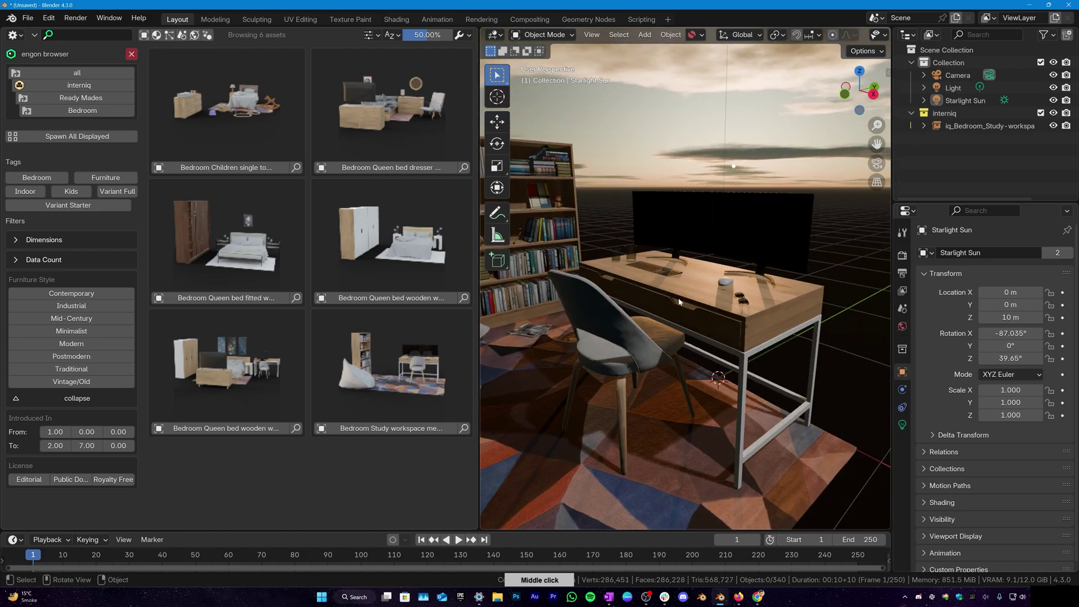
Step: Widen the 3D viewport and convert the study workspace set to editable objects
{"action": "left_click", "coordinate": [587, 301]}
{"action": "left_click_drag", "start_coordinate": [479, 295], "coordinate": [241, 292]}
{"action": "scroll", "coordinate": [517, 291], "scroll_direction": "down", "scroll_amount": 5}
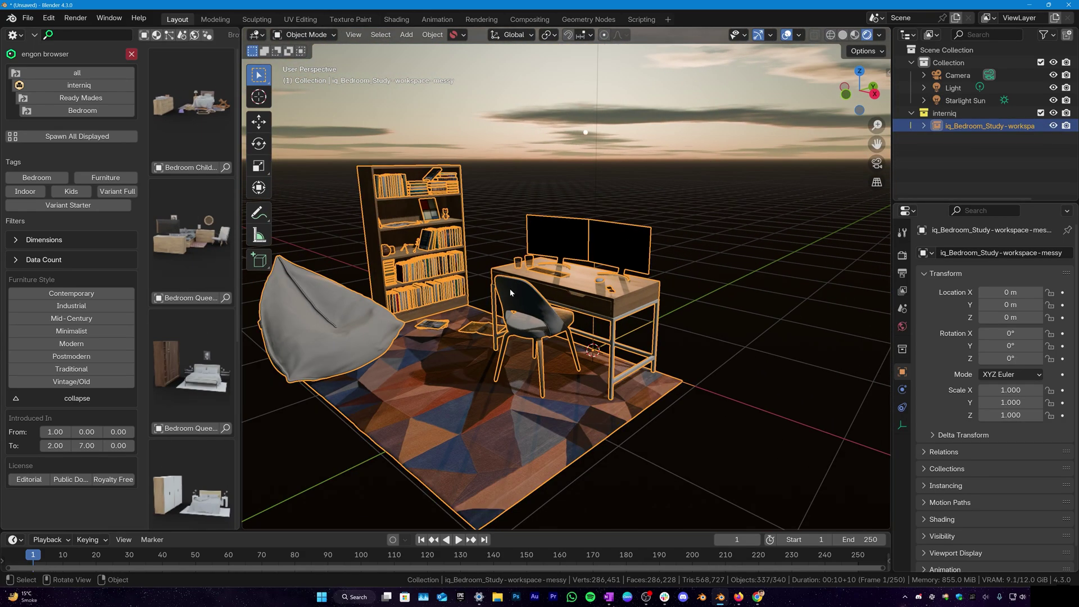
{"action": "scroll", "coordinate": [506, 290], "scroll_direction": "up", "scroll_amount": 4}
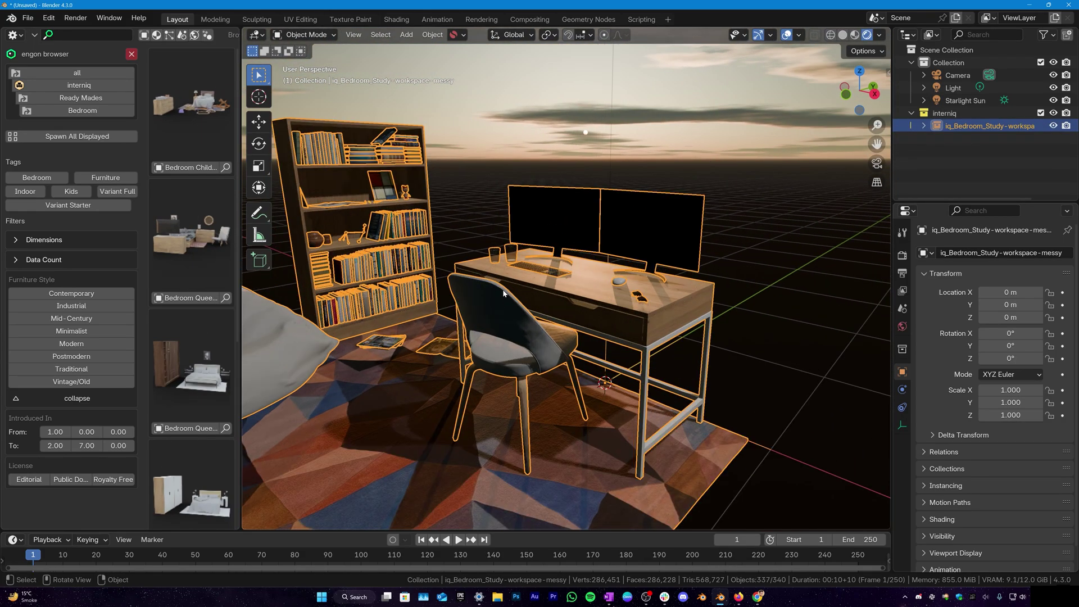
{"action": "key", "text": "n"}
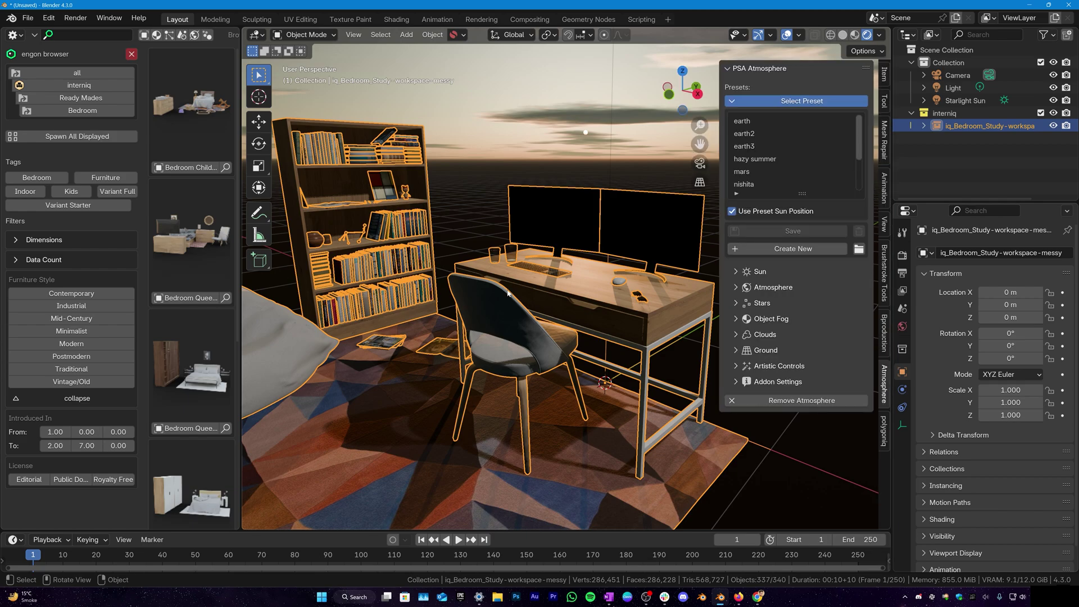
{"action": "left_click", "coordinate": [885, 433]}
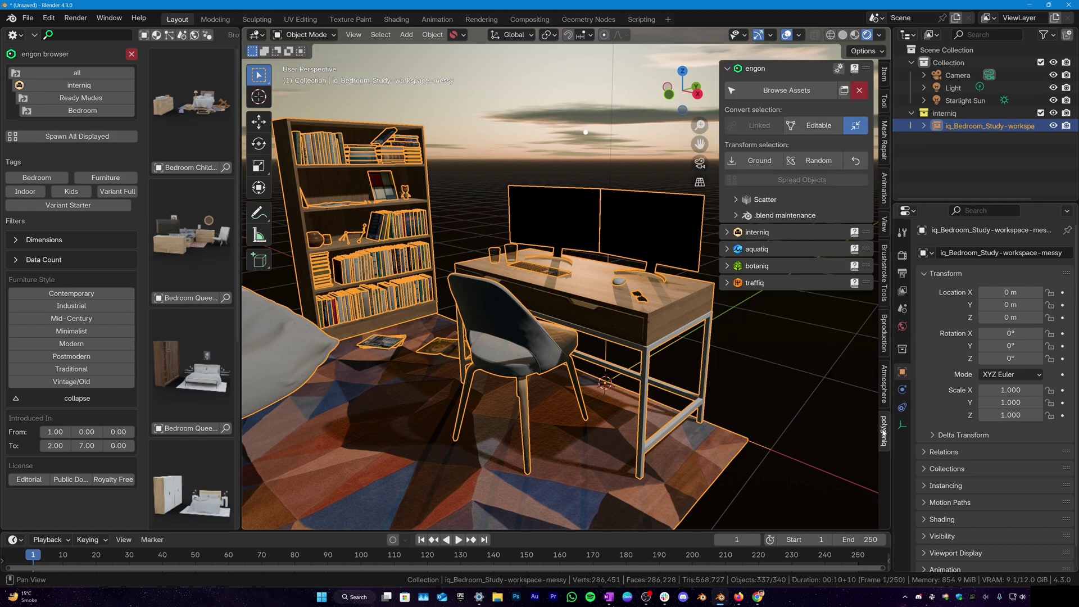
{"action": "left_click", "coordinate": [811, 133]}
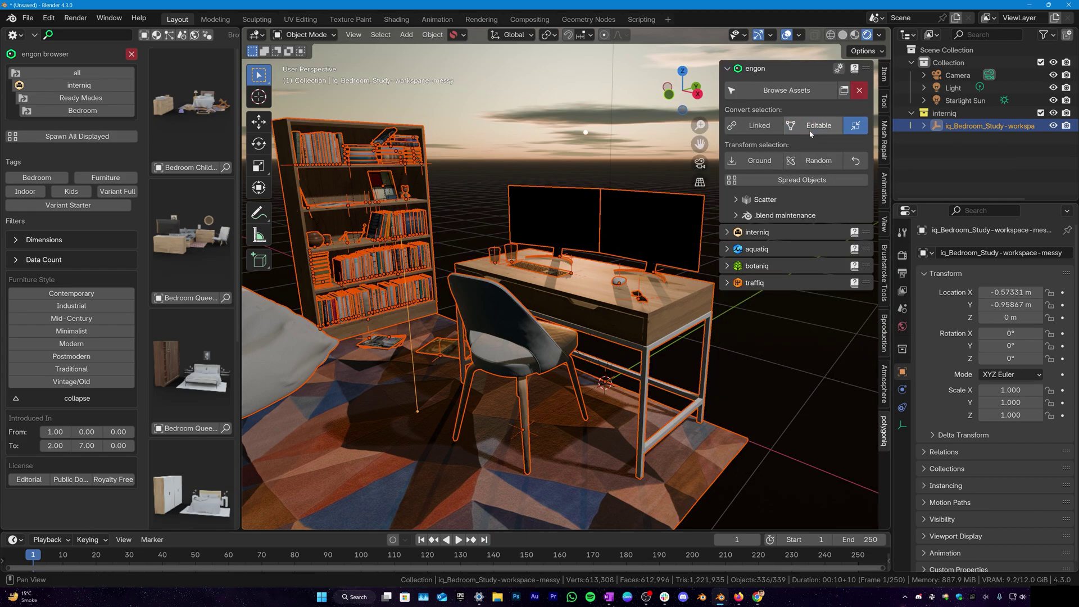
Step: Move the keyboard about 0.24 m across the desk toward the mouse, locking the Z axis
{"action": "left_click", "coordinate": [564, 258]}
{"action": "scroll", "coordinate": [579, 273], "scroll_direction": "up", "scroll_amount": 5}
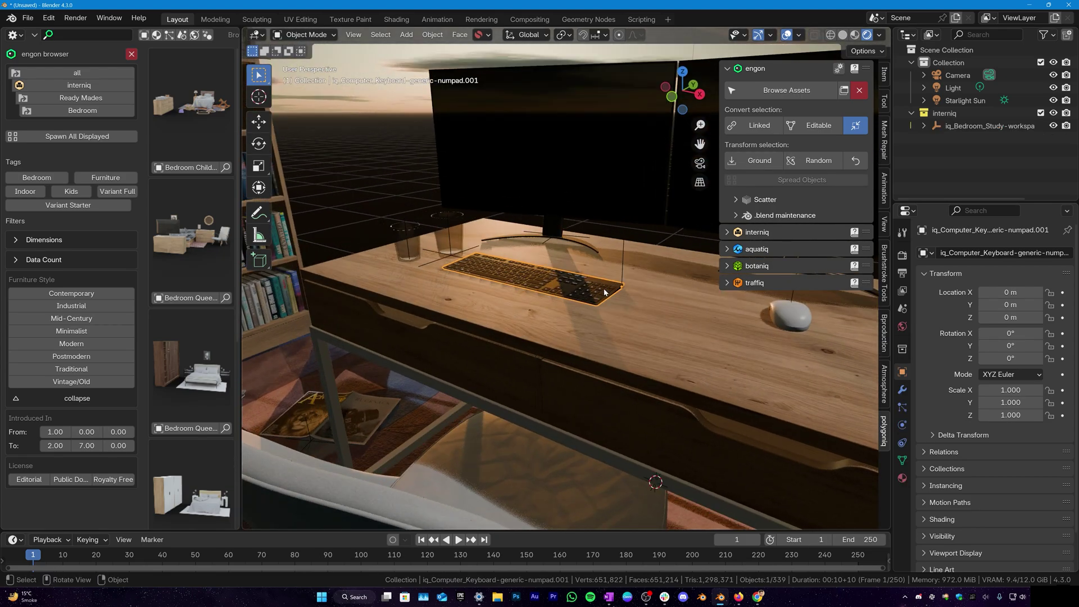
{"action": "key", "text": "g"}
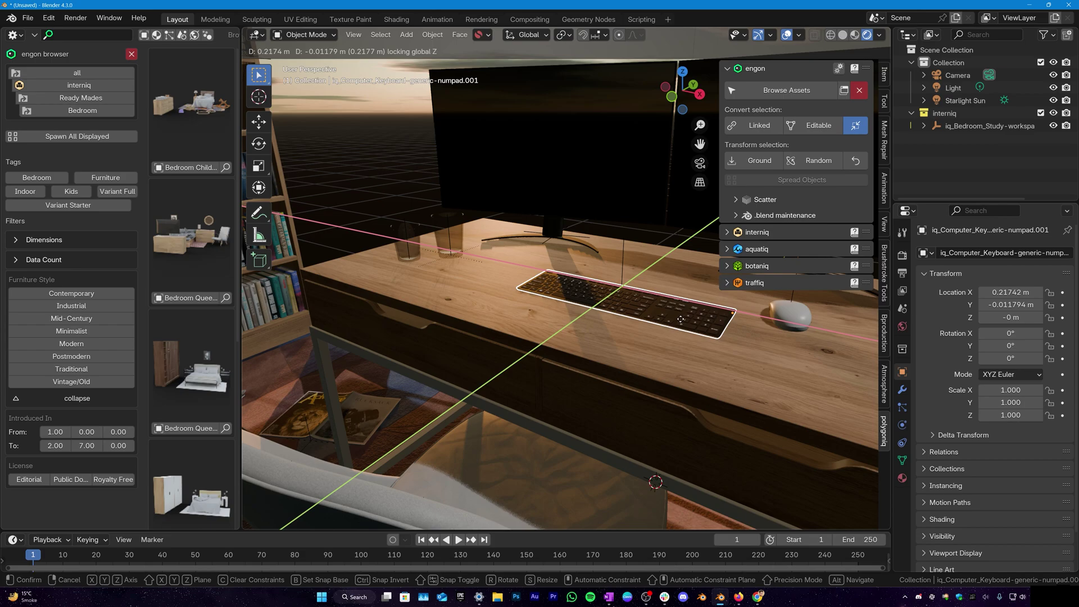
{"action": "left_click", "coordinate": [691, 322]}
Step: Try moving the keyboard's mesh in Edit Mode, and return to Object Mode
{"action": "key", "text": "Tab"}
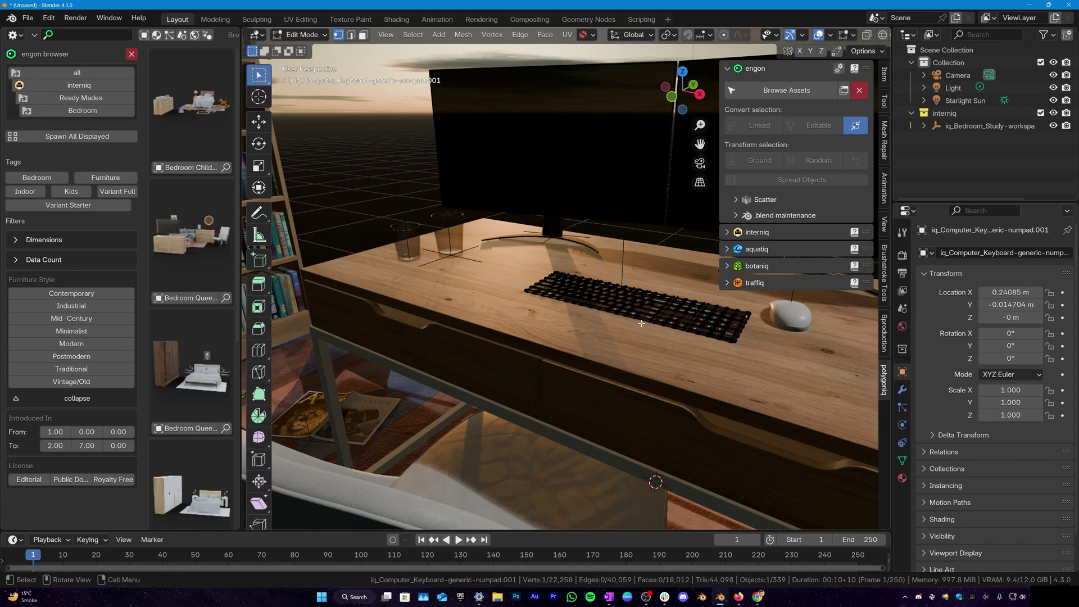
{"action": "key", "text": "g"}
{"action": "right_click", "coordinate": [586, 286]}
{"action": "key", "text": "Tab"}
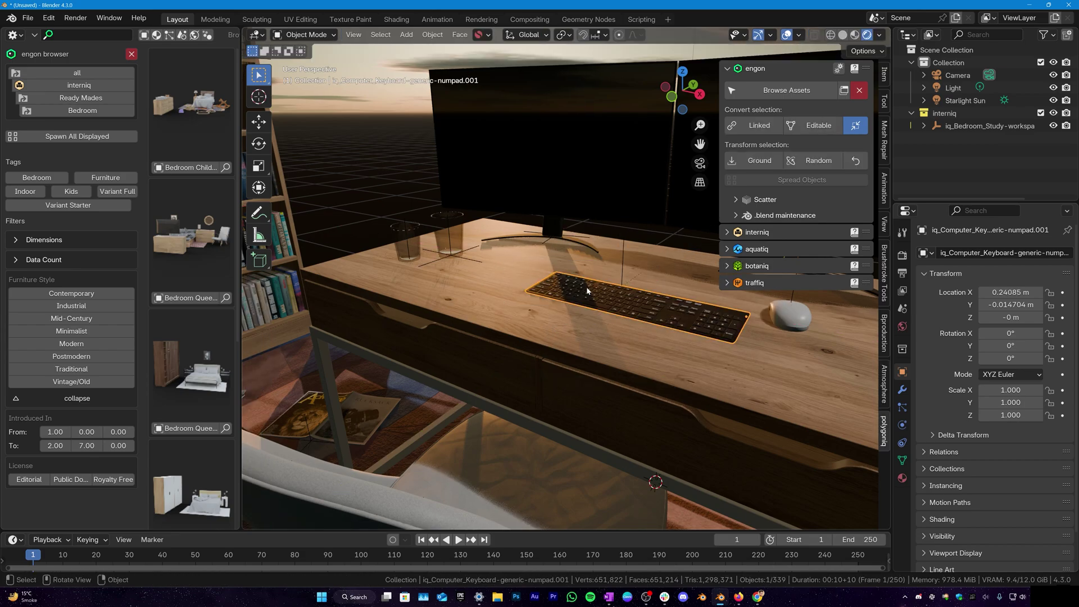
Step: View interniq's Decor category and its Sport subcategory in a widened asset browser
{"action": "scroll", "coordinate": [586, 287], "scroll_direction": "down", "scroll_amount": 3}
{"action": "left_click", "coordinate": [90, 85]}
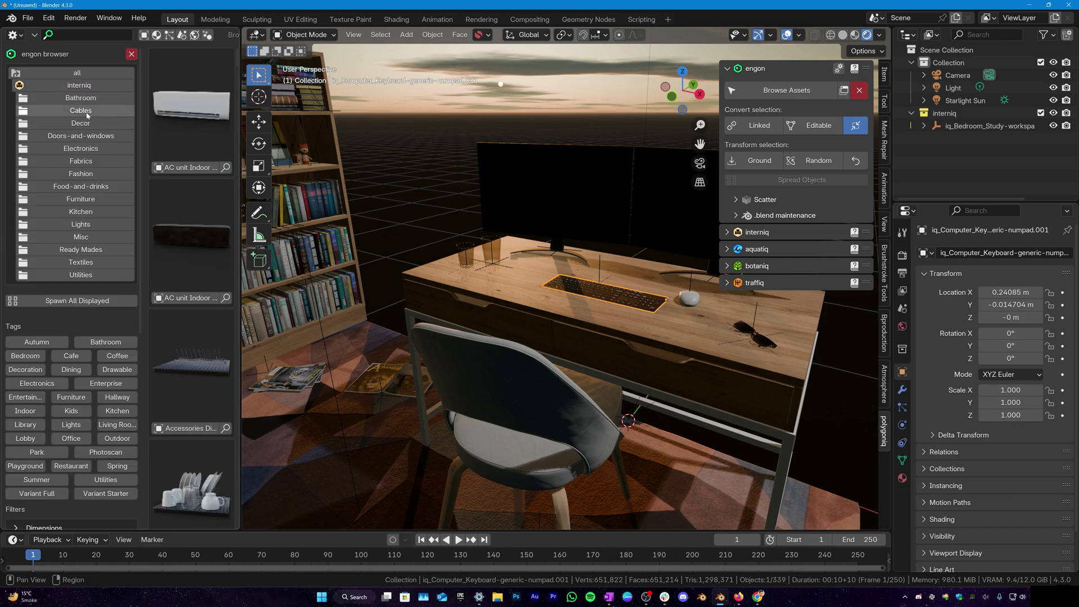
{"action": "left_click", "coordinate": [87, 122]}
{"action": "left_click_drag", "start_coordinate": [240, 270], "coordinate": [421, 315]}
{"action": "scroll", "coordinate": [311, 343], "scroll_direction": "down", "scroll_amount": 3}
{"action": "left_click", "coordinate": [83, 212]}
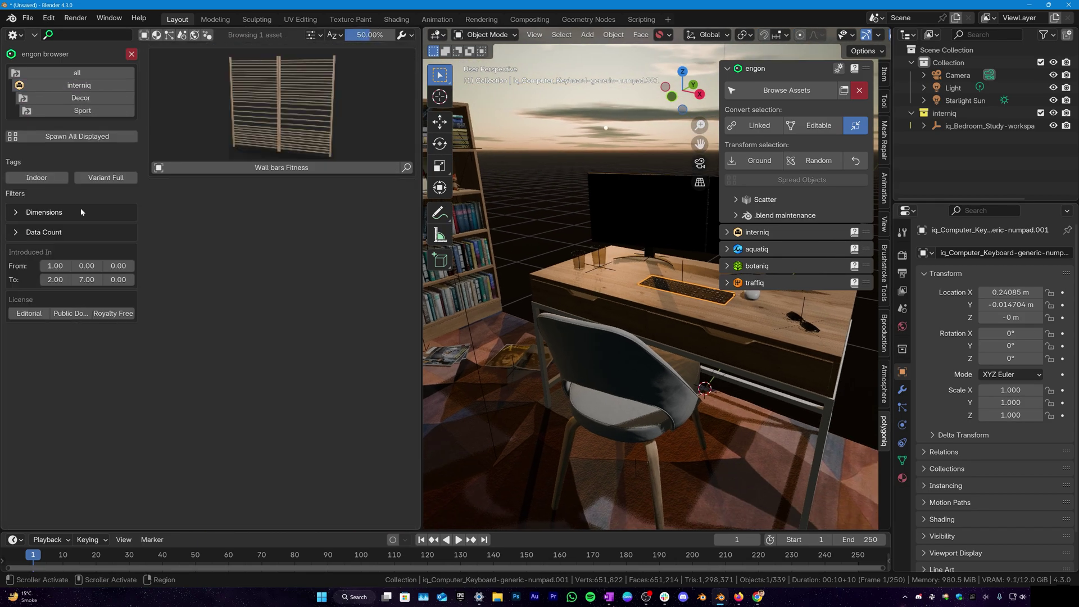
Step: Open interniq's Electronics category and place the 3D cursor on the desktop near the drinking glasses
{"action": "left_click", "coordinate": [73, 87]}
{"action": "left_click", "coordinate": [84, 148]}
{"action": "middle_click_drag", "start_coordinate": [652, 268], "coordinate": [408, 182]}
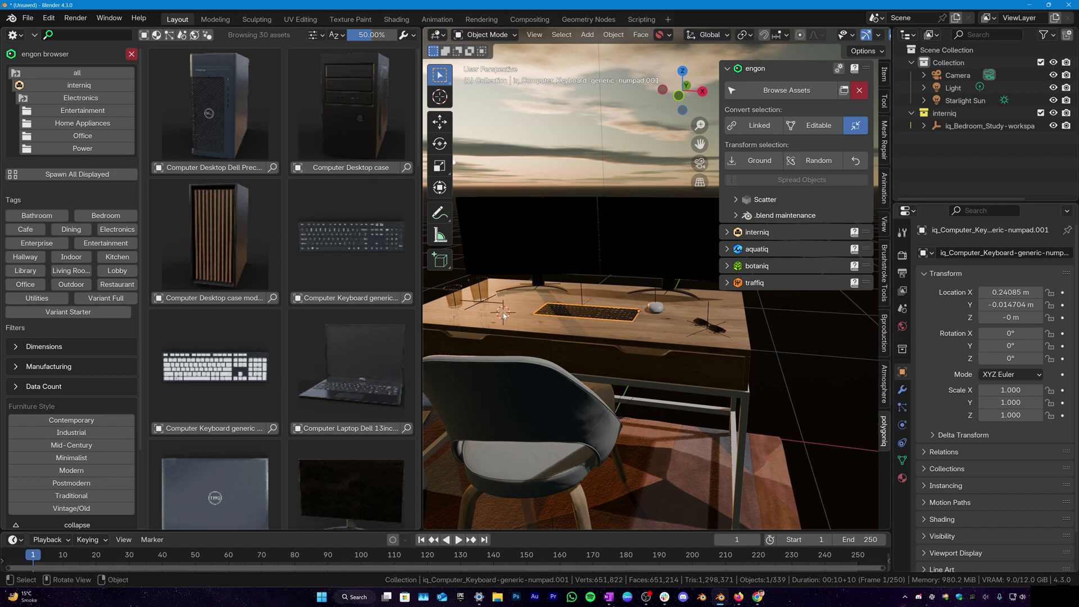
{"action": "middle_click_drag", "start_coordinate": [509, 314], "coordinate": [568, 351], "text": "shift"}
{"action": "scroll", "coordinate": [586, 340], "scroll_direction": "up", "scroll_amount": 3}
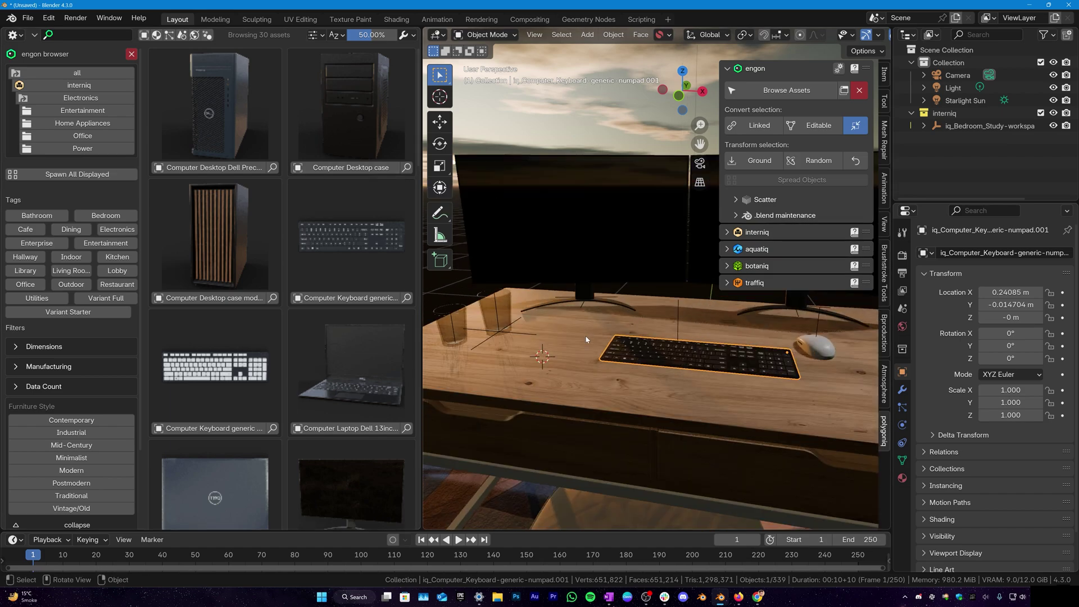
Step: Spawn the Computer Desktop case on the desk and move it beside the monitors
{"action": "left_click", "coordinate": [339, 168]}
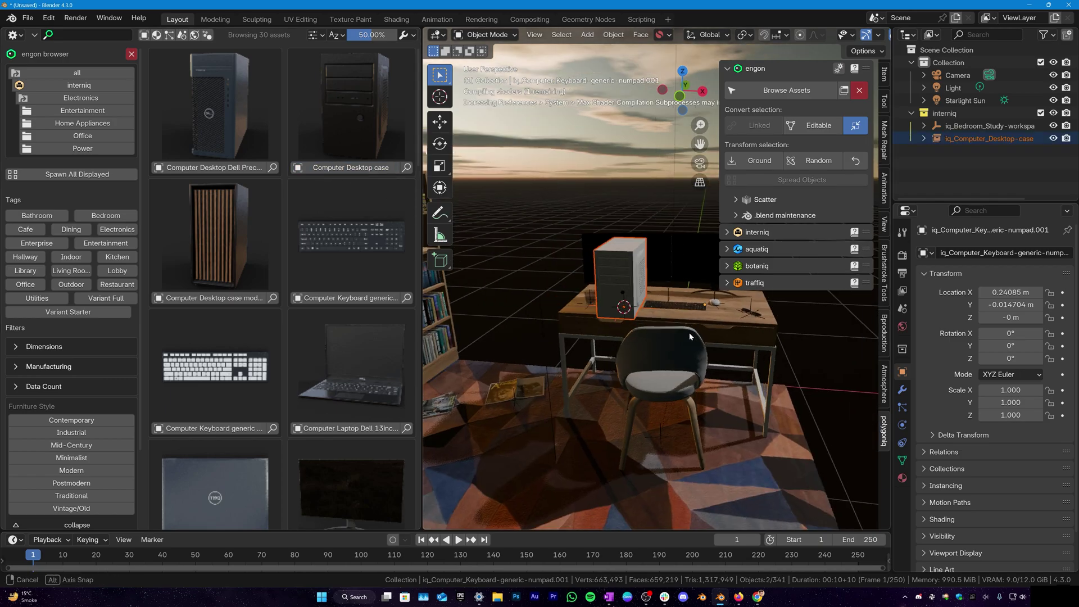
{"action": "left_click", "coordinate": [857, 306]}
{"action": "middle_click_drag", "start_coordinate": [798, 308], "coordinate": [539, 332]}
{"action": "scroll", "coordinate": [565, 309], "scroll_direction": "down", "scroll_amount": 3}
{"action": "scroll", "coordinate": [281, 287], "scroll_direction": "down", "scroll_amount": 4}
{"action": "key", "text": "n"}
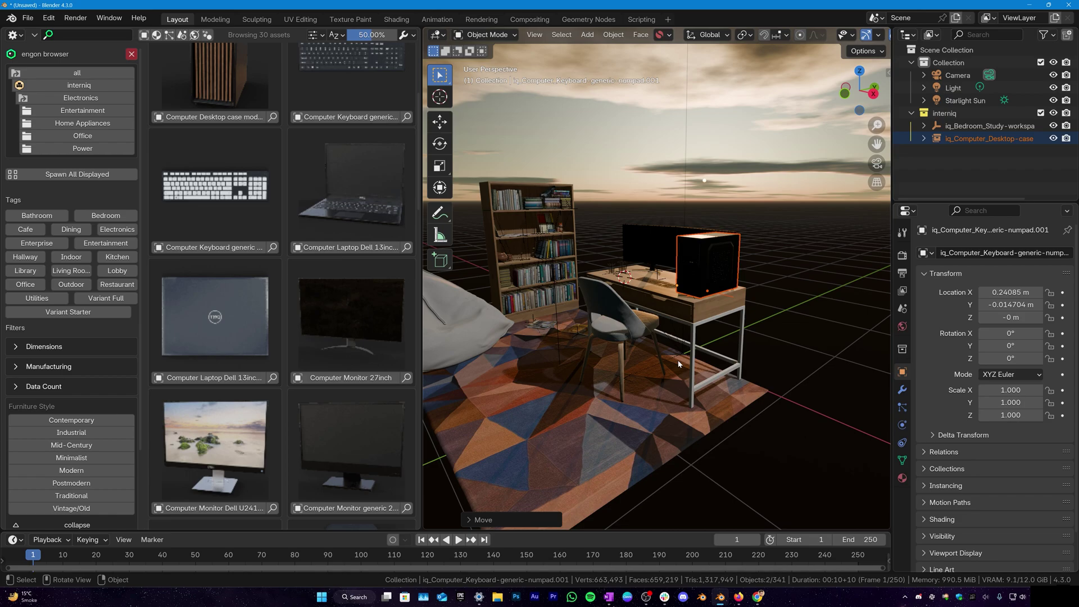
Step: Add a floor plane beneath the workspace and an upright back wall plane with an inset window face
{"action": "middle_click_drag", "start_coordinate": [748, 337], "coordinate": [688, 347]}
{"action": "key", "text": "shift+a"}
{"action": "scroll", "coordinate": [675, 348], "scroll_direction": "down", "scroll_amount": 3}
{"action": "middle_click_drag", "start_coordinate": [688, 346], "coordinate": [644, 352]}
{"action": "key", "text": "g"}
{"action": "key", "text": "z"}
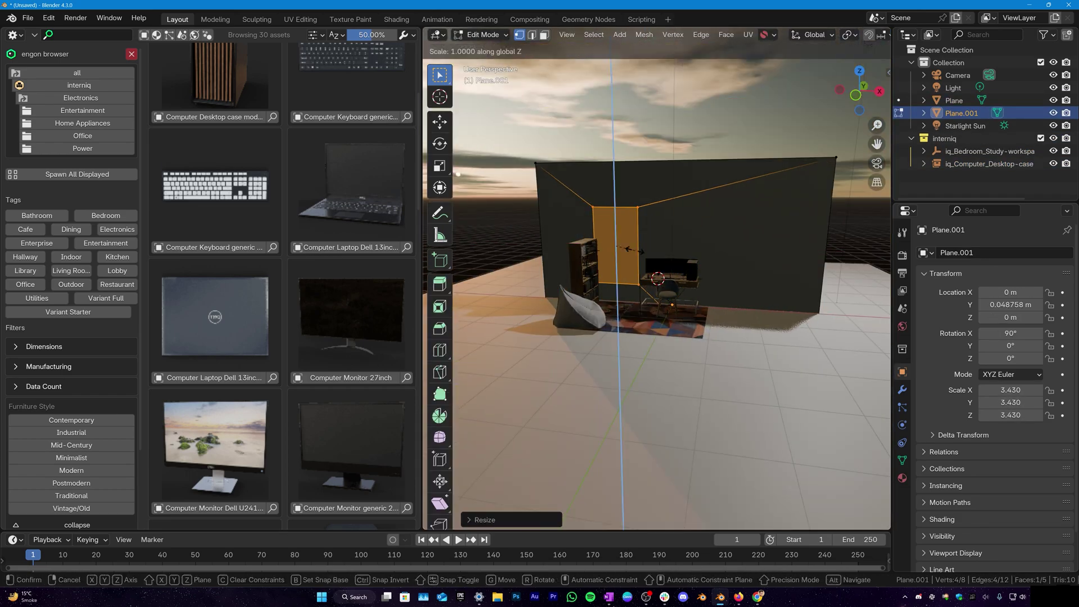
Step: Finish the window opening in the back wall and add a side wall plane beside the bookshelf
{"action": "key", "text": "r"}
{"action": "key", "text": "x"}
{"action": "key", "text": "g"}
{"action": "key", "text": "y"}
{"action": "left_click", "coordinate": [712, 206]}
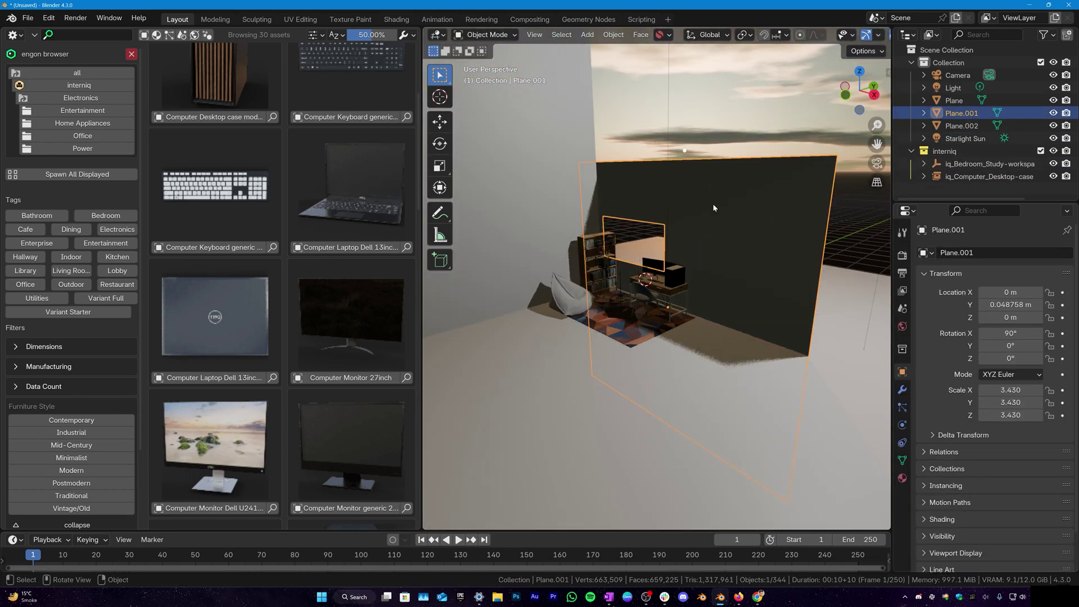
Step: Duplicate a wall plane and rotate it to form a ceiling over the room
{"action": "key", "text": "shift+d"}
{"action": "key", "text": "r"}
{"action": "key", "text": "y"}
{"action": "middle_click_drag", "start_coordinate": [646, 236], "coordinate": [674, 253]}
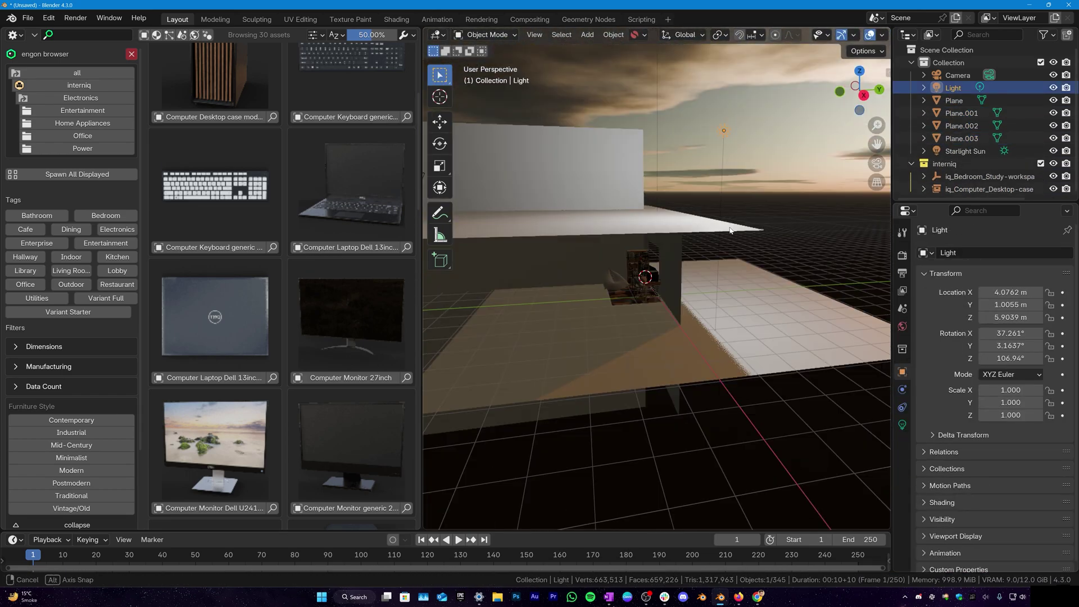
Step: Move the existing point light inside the room above the workspace and open its light settings
{"action": "key", "text": "g"}
{"action": "left_click", "coordinate": [605, 313]}
{"action": "key", "text": "g"}
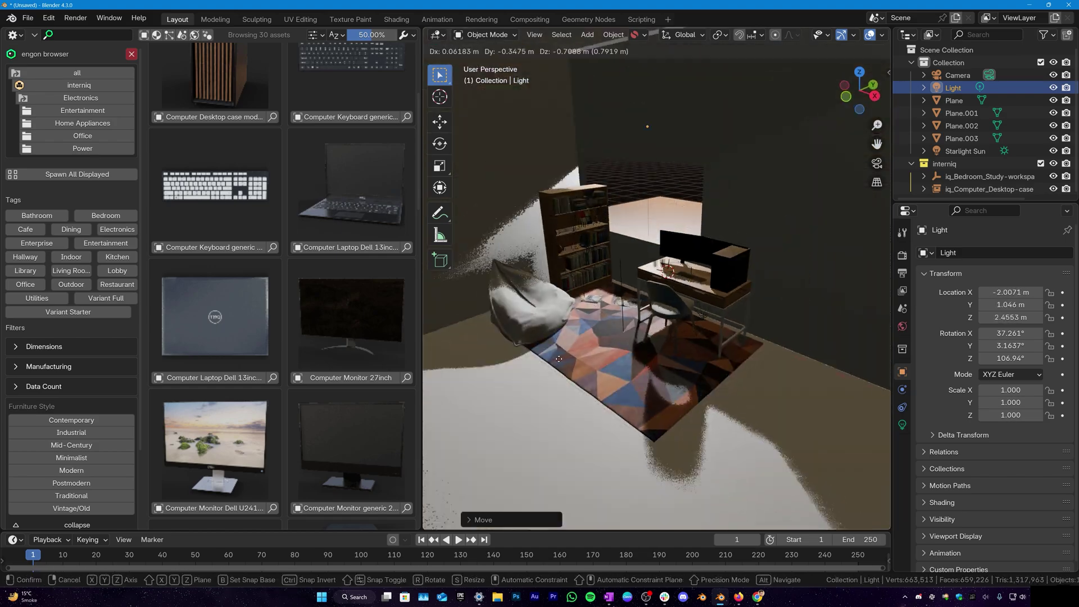
{"action": "left_click", "coordinate": [647, 186]}
{"action": "scroll", "coordinate": [675, 281], "scroll_direction": "down", "scroll_amount": 4}
{"action": "scroll", "coordinate": [738, 354], "scroll_direction": "up", "scroll_amount": 4}
{"action": "left_click", "coordinate": [902, 424]}
Step: Add an area light above the workspace and set the color management look to Medium High Contrast
{"action": "key", "text": "shift+a"}
{"action": "mouse_move", "coordinate": [626, 401]}
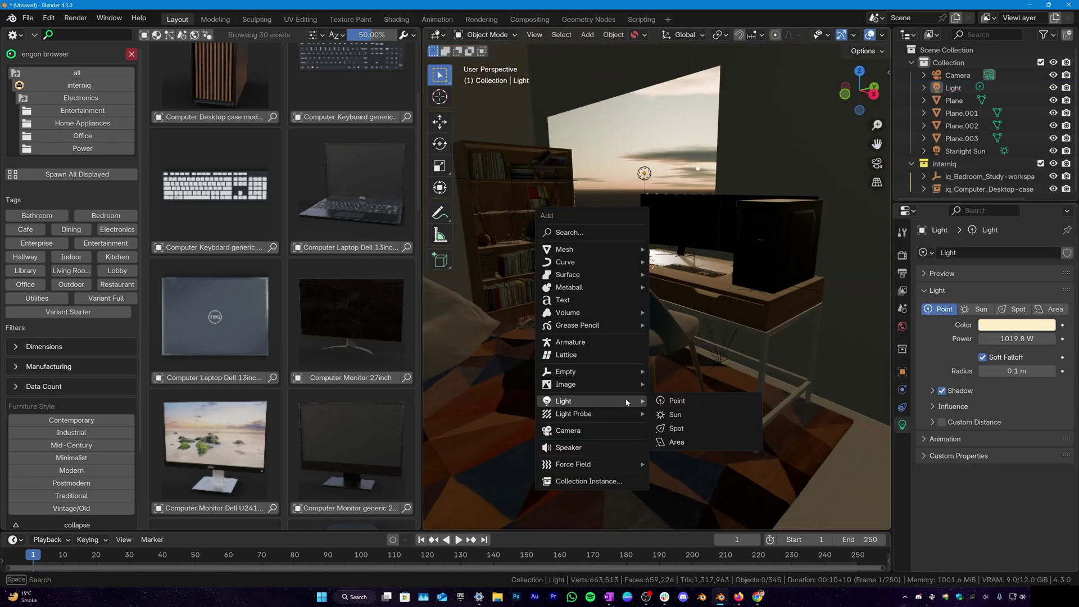
{"action": "left_click", "coordinate": [678, 441]}
{"action": "key", "text": "g"}
{"action": "left_click", "coordinate": [1016, 323]}
{"action": "left_click", "coordinate": [990, 173]}
{"action": "left_click", "coordinate": [903, 255]}
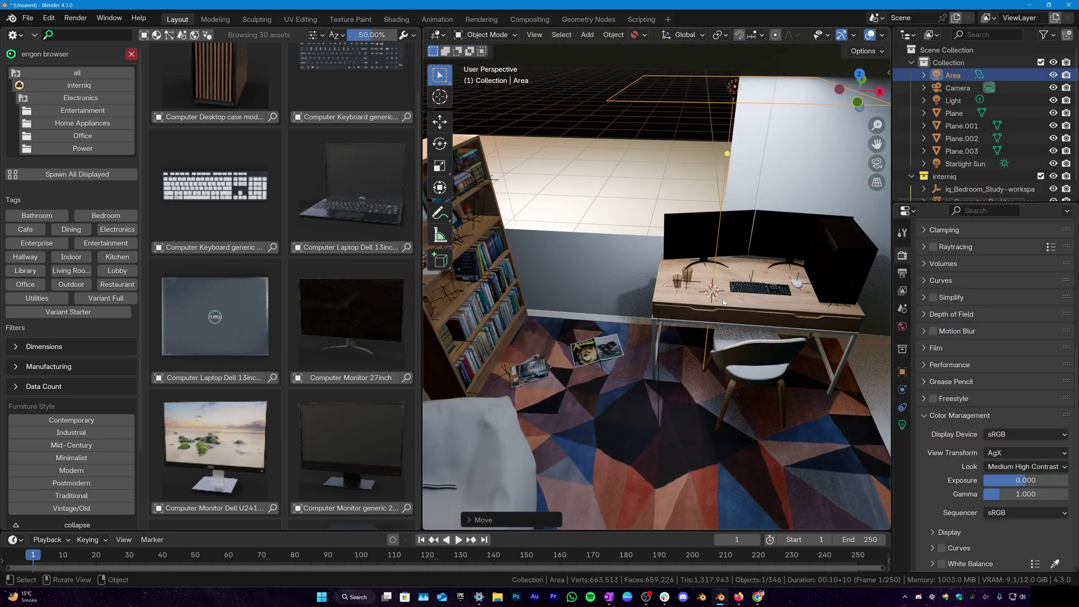
{"action": "middle_click_drag", "start_coordinate": [723, 302], "coordinate": [675, 307]}
Step: Spawn the Armchair Club polyester from interniq's Furniture category and rotate it beside the desk
{"action": "left_click", "coordinate": [79, 85]}
{"action": "left_click", "coordinate": [82, 186]}
{"action": "scroll", "coordinate": [306, 253], "scroll_direction": "down", "scroll_amount": 10}
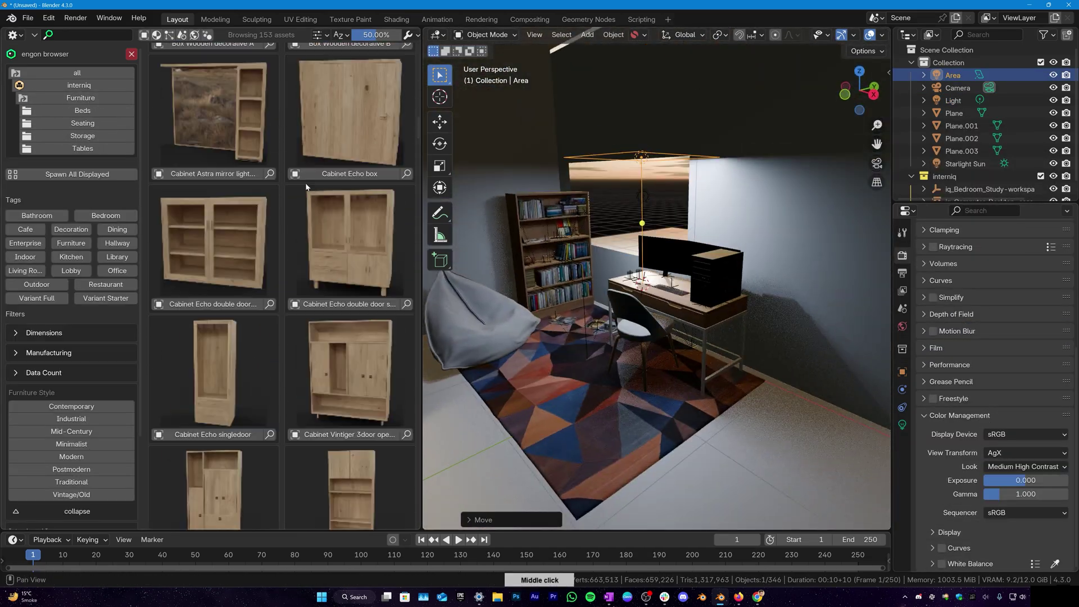
{"action": "scroll", "coordinate": [306, 188], "scroll_direction": "up", "scroll_amount": 10}
{"action": "left_click", "coordinate": [349, 171]}
{"action": "middle_click_drag", "start_coordinate": [641, 357], "coordinate": [731, 337]}
{"action": "scroll", "coordinate": [338, 468], "scroll_direction": "down", "scroll_amount": 2}
{"action": "left_click", "coordinate": [337, 458]}
{"action": "key", "text": "r"}
Step: Spawn the 3-panel wooden window from the Windows subcategory of Doors-and-windows and scale it to the wall opening
{"action": "left_click", "coordinate": [82, 148]}
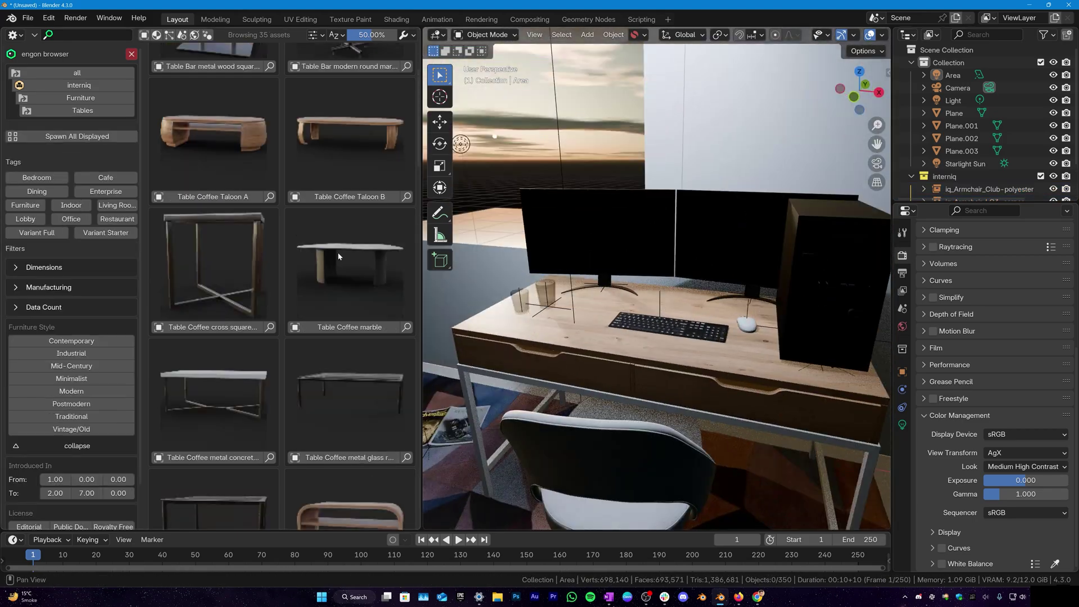
{"action": "left_click", "coordinate": [79, 85]}
{"action": "left_click", "coordinate": [82, 149]}
{"action": "left_click", "coordinate": [82, 123]}
{"action": "left_click", "coordinate": [213, 168]}
{"action": "key", "text": "s"}
{"action": "left_click", "coordinate": [661, 242]}
Step: Move the wall opening's vertices vertically in Edit Mode to fit the wooden window frame
{"action": "left_click", "coordinate": [691, 208]}
{"action": "key", "text": "Tab"}
{"action": "key", "text": "g"}
{"action": "key", "text": "z"}
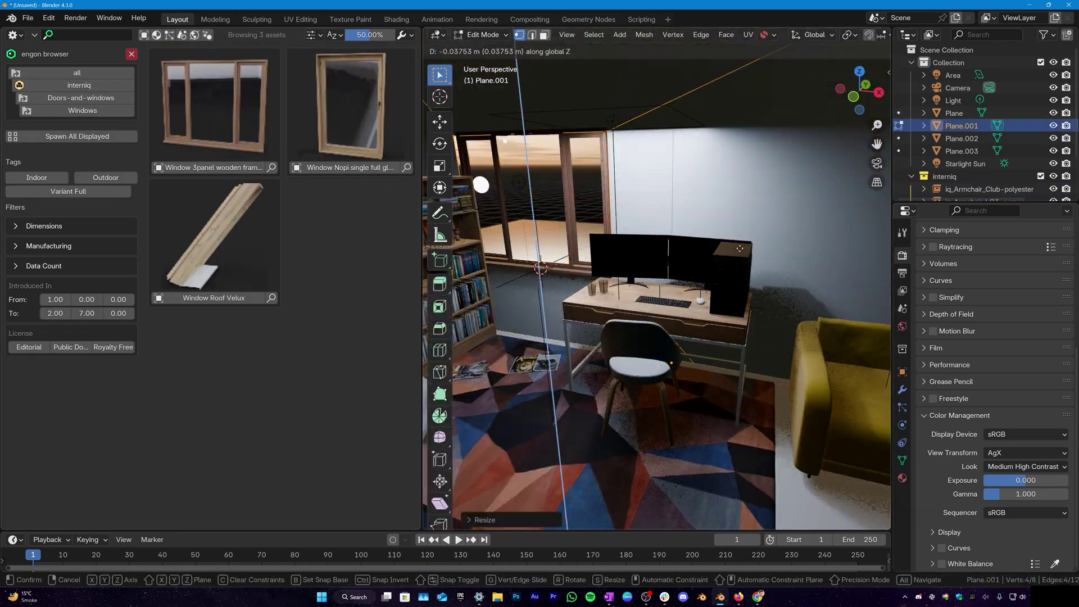
{"action": "key", "text": "Tab"}
Step: Spawn window blinds from interniq's Doors-and-windows category and scale them along X to cover the window
{"action": "left_click", "coordinate": [80, 98]}
{"action": "left_click", "coordinate": [213, 262]}
{"action": "key", "text": "s"}
{"action": "key", "text": "x"}
{"action": "left_click", "coordinate": [549, 198]}
{"action": "left_click", "coordinate": [694, 275]}
{"action": "middle_click_drag", "start_coordinate": [800, 416], "coordinate": [832, 416]}
Step: Spawn a desk lamp from interniq's Lights category and rotate it on the desk
{"action": "left_click", "coordinate": [79, 85]}
{"action": "left_click", "coordinate": [82, 211]}
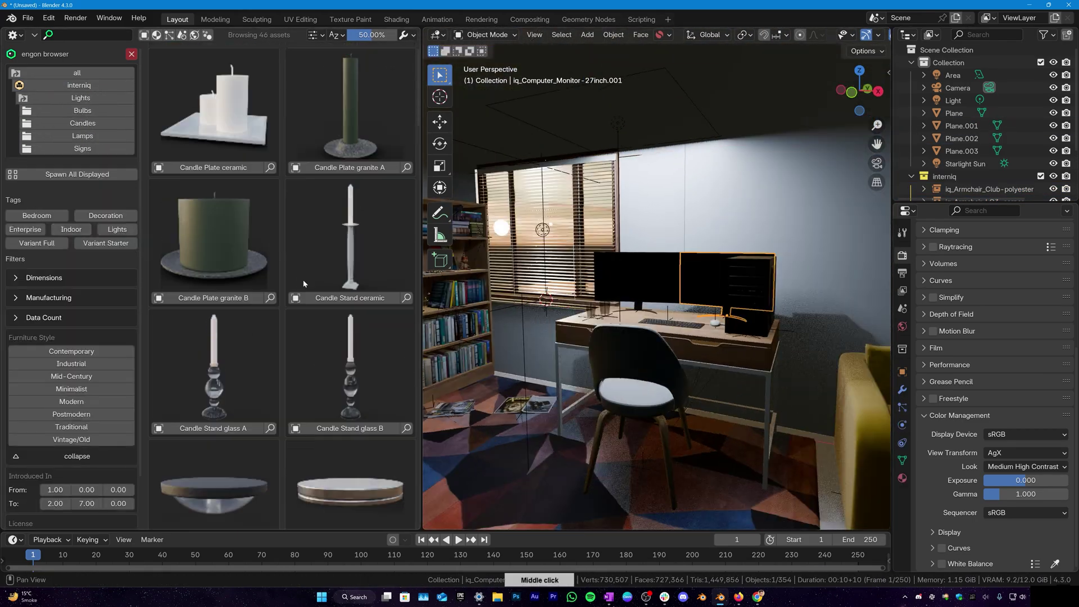
{"action": "scroll", "coordinate": [281, 281], "scroll_direction": "down", "scroll_amount": 10}
{"action": "left_click", "coordinate": [213, 297]}
{"action": "key", "text": "r"}
{"action": "key", "text": "shift+z"}
{"action": "left_click", "coordinate": [543, 288]}
Step: Delete the area light, spawn the 4-shade hanging ceiling chandelier and move it vertically to the ceiling
{"action": "scroll", "coordinate": [619, 281], "scroll_direction": "down", "scroll_amount": 5}
{"action": "key", "text": "Delete"}
{"action": "scroll", "coordinate": [279, 275], "scroll_direction": "up", "scroll_amount": 5}
{"action": "left_click", "coordinate": [213, 332]}
{"action": "key", "text": "g"}
{"action": "key", "text": "z"}
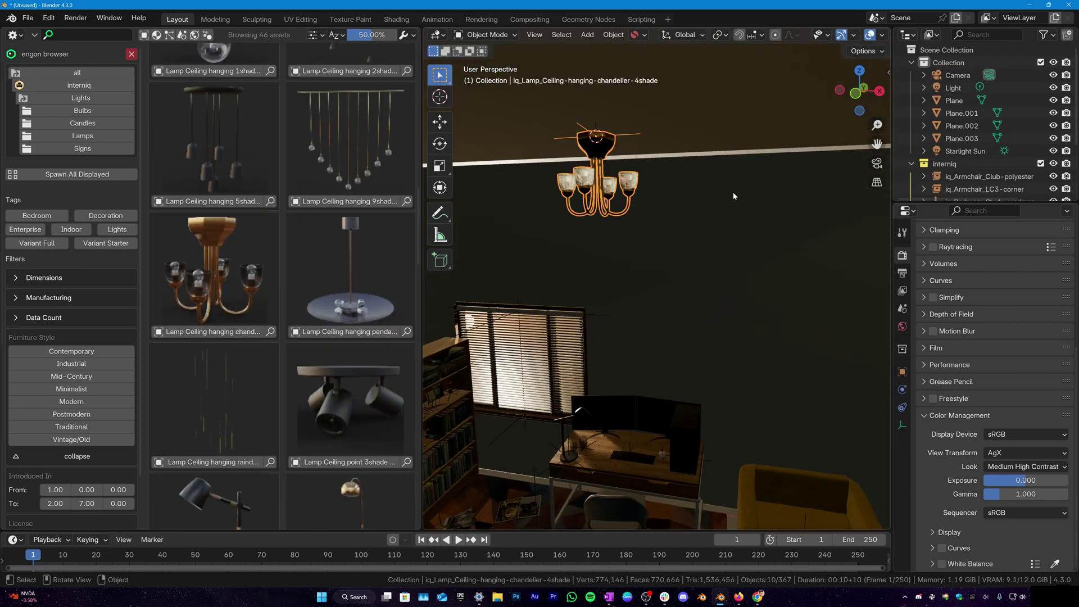
Step: Show the engon settings beside the viewport and set the render engine to Cycles with GPU Compute
{"action": "key", "text": "n"}
{"action": "left_click_drag", "start_coordinate": [718, 239], "coordinate": [671, 264]}
{"action": "scroll", "coordinate": [995, 337], "scroll_direction": "up", "scroll_amount": 5}
{"action": "left_click", "coordinate": [1027, 253]}
{"action": "left_click", "coordinate": [1006, 294]}
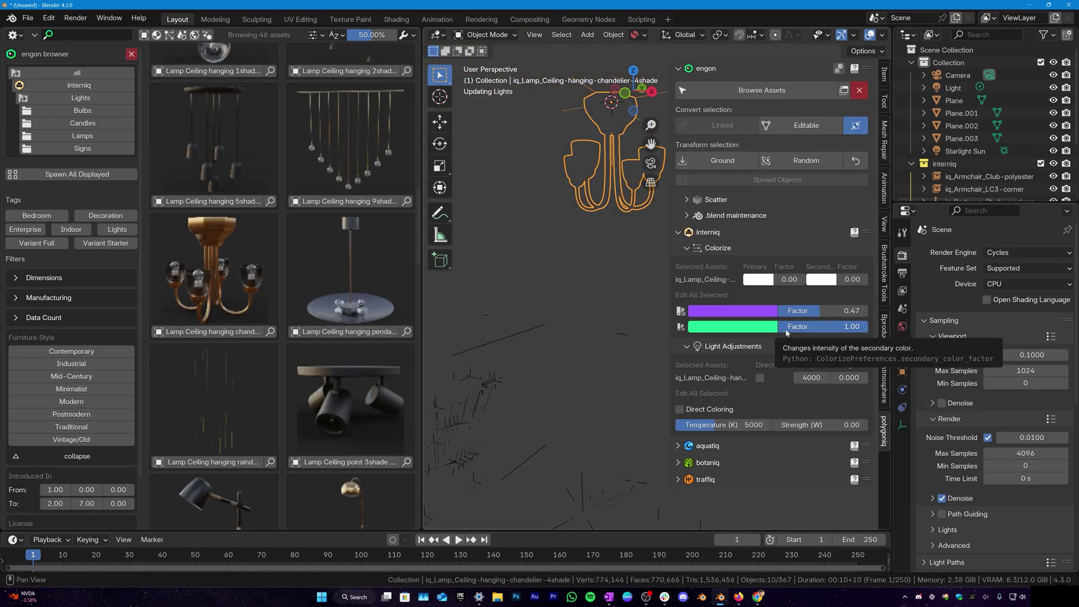
{"action": "left_click", "coordinate": [1028, 284]}
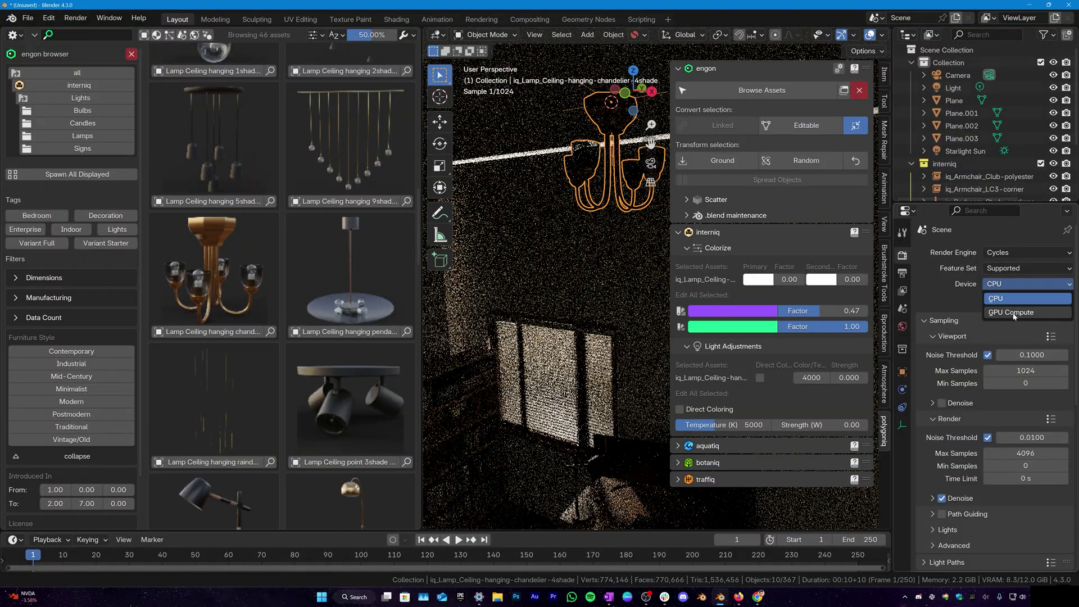
{"action": "left_click", "coordinate": [1011, 313]}
Step: Merge the asset browser area into the viewport and adjust the chandelier's light temperature
{"action": "right_click", "coordinate": [422, 307]}
{"action": "left_click", "coordinate": [403, 308]}
{"action": "middle_click_drag", "start_coordinate": [448, 171], "coordinate": [520, 304]}
{"action": "scroll", "coordinate": [469, 195], "scroll_direction": "down", "scroll_amount": 3}
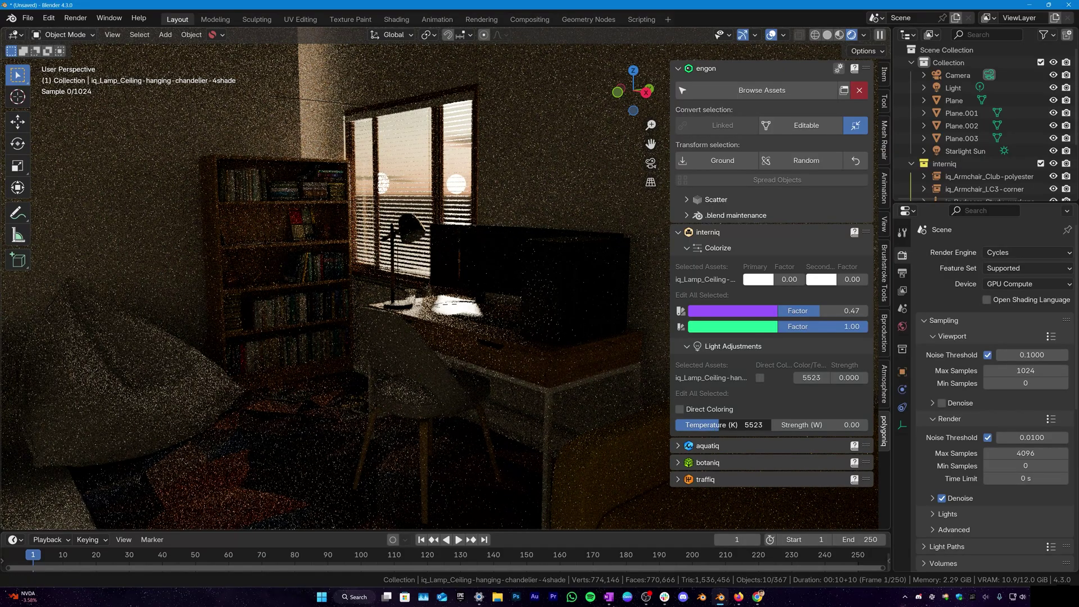
{"action": "left_click_drag", "start_coordinate": [719, 425], "coordinate": [810, 425]}
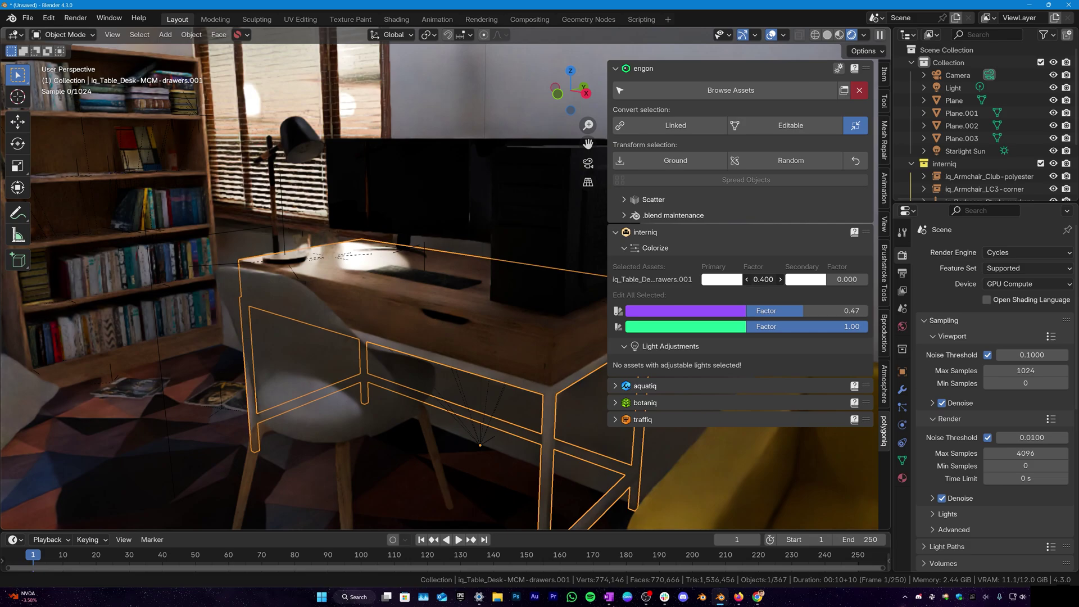
Step: Colorize the desk with a yellow primary color at a factor of about 0.72
{"action": "left_click", "coordinate": [721, 280]}
{"action": "left_click", "coordinate": [731, 153]}
{"action": "mouse_move", "coordinate": [803, 311]}
{"action": "left_mouse_down"}
{"action": "mouse_move", "coordinate": [833, 311]}
{"action": "mouse_move", "coordinate": [813, 327]}
{"action": "left_mouse_up"}
{"action": "scroll", "coordinate": [424, 299], "scroll_direction": "up", "scroll_amount": 4}
{"action": "middle_click_drag", "start_coordinate": [424, 299], "coordinate": [441, 298]}
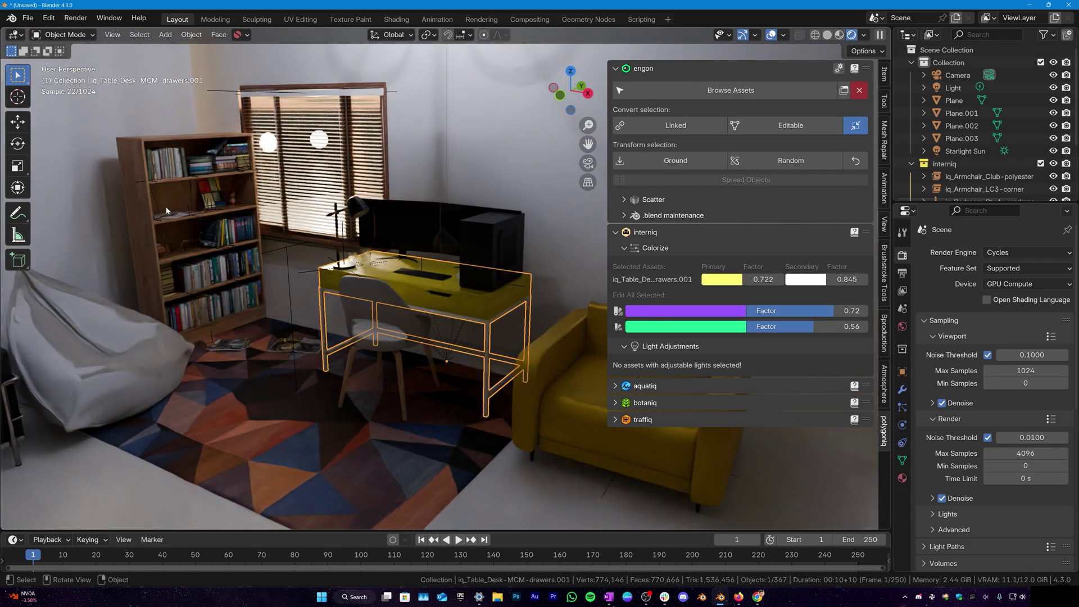
Step: Colorize the bookshelf with a green primary color
{"action": "left_click", "coordinate": [167, 210]}
{"action": "left_click", "coordinate": [722, 279]}
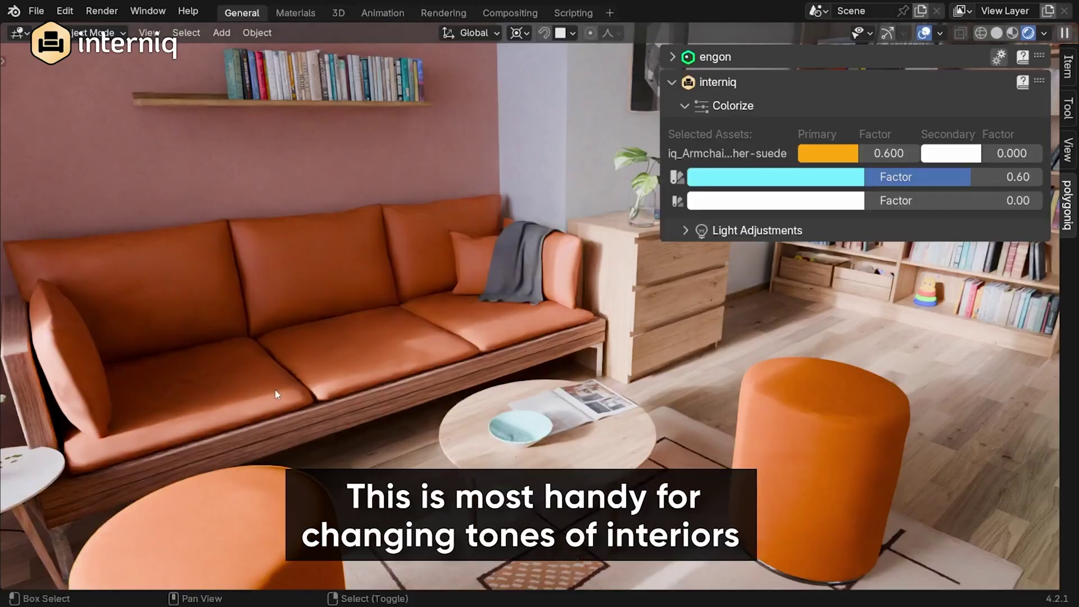
Step: Add the sofa to the armchair selection and change the primary color of all selected assets together
{"action": "left_click", "coordinate": [276, 394], "text": "shift"}
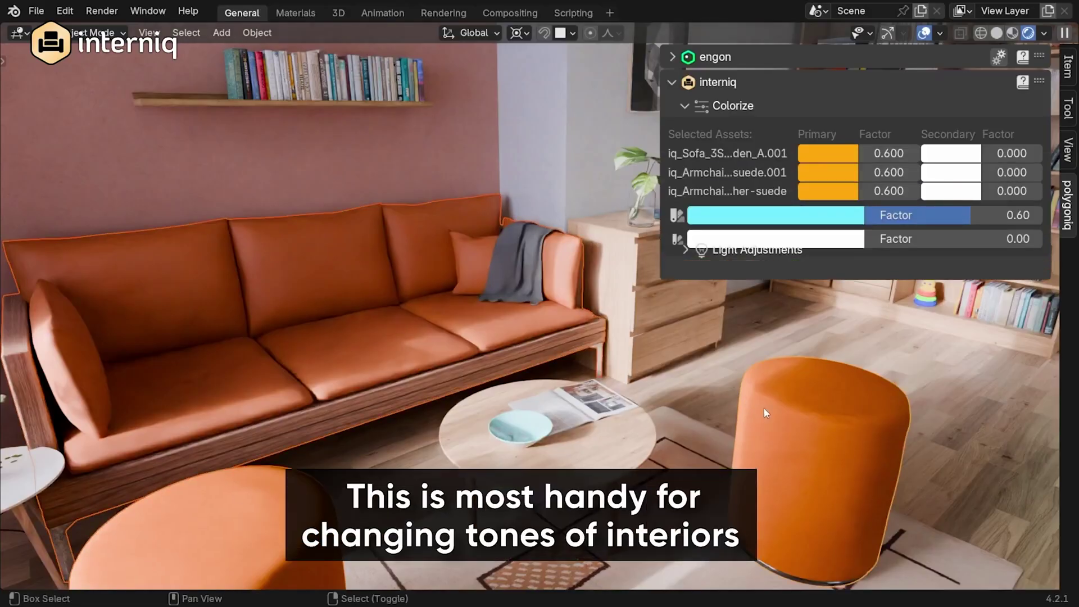
{"action": "left_click", "coordinate": [756, 216]}
{"action": "key", "text": "alt+a"}
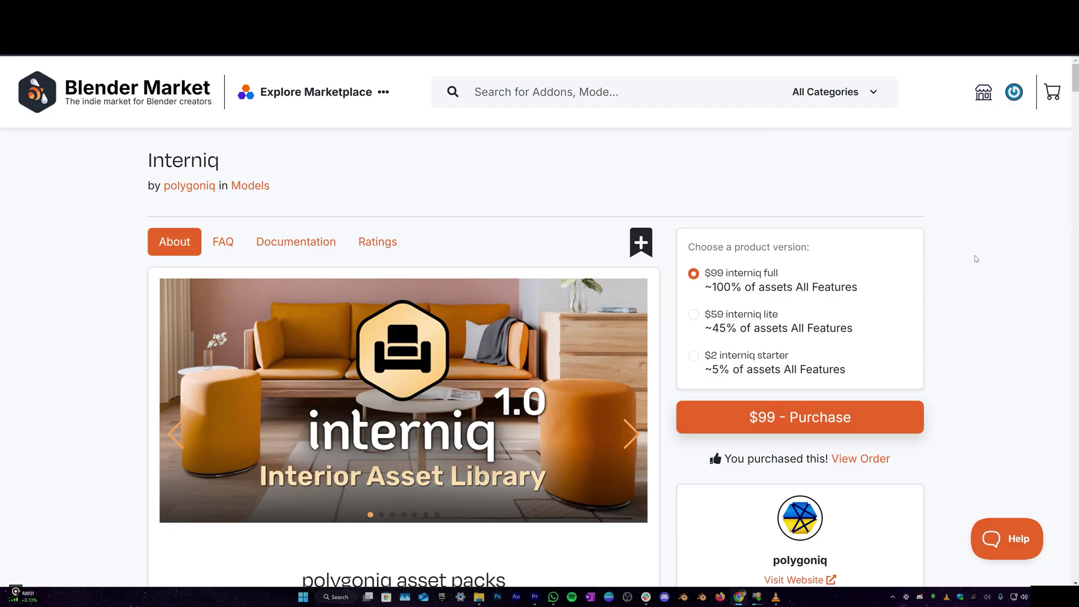
{"action": "middle_click", "coordinate": [976, 259]}
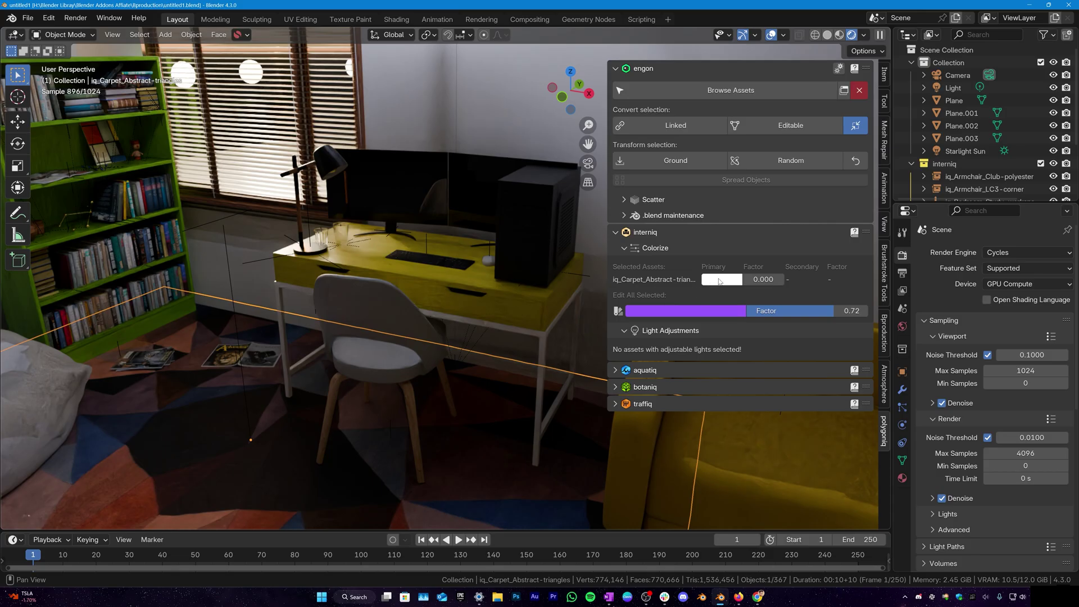
Step: Colorize the abstract triangles carpet by trying different primary colors and primary factor strengths
{"action": "left_click", "coordinate": [720, 281]}
{"action": "left_click", "coordinate": [780, 144]}
{"action": "left_click_drag", "start_coordinate": [763, 279], "coordinate": [843, 279]}
{"action": "scroll", "coordinate": [347, 366], "scroll_direction": "down", "scroll_amount": 3}
{"action": "middle_click_drag", "start_coordinate": [346, 366], "coordinate": [331, 360]}
{"action": "left_click_drag", "start_coordinate": [759, 279], "coordinate": [702, 280]}
{"action": "left_click", "coordinate": [725, 280]}
{"action": "left_click", "coordinate": [717, 137]}
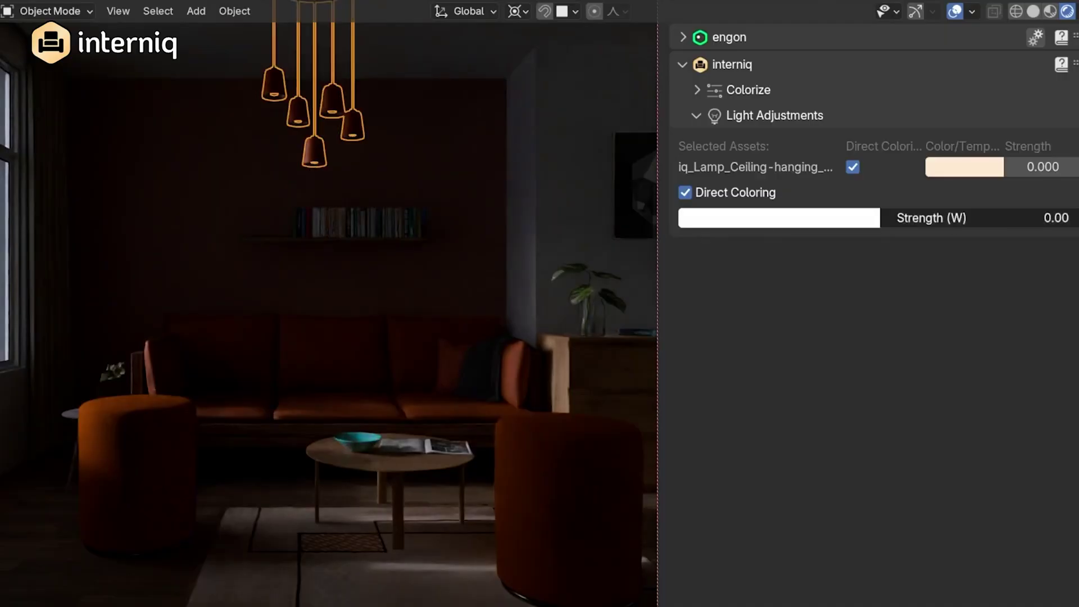
Step: Raise the light strength of the hanging ceiling lamp and ceramic table lamp, and tint the ceiling lamp's direct light pink
{"action": "left_click_drag", "start_coordinate": [882, 217], "coordinate": [934, 217]}
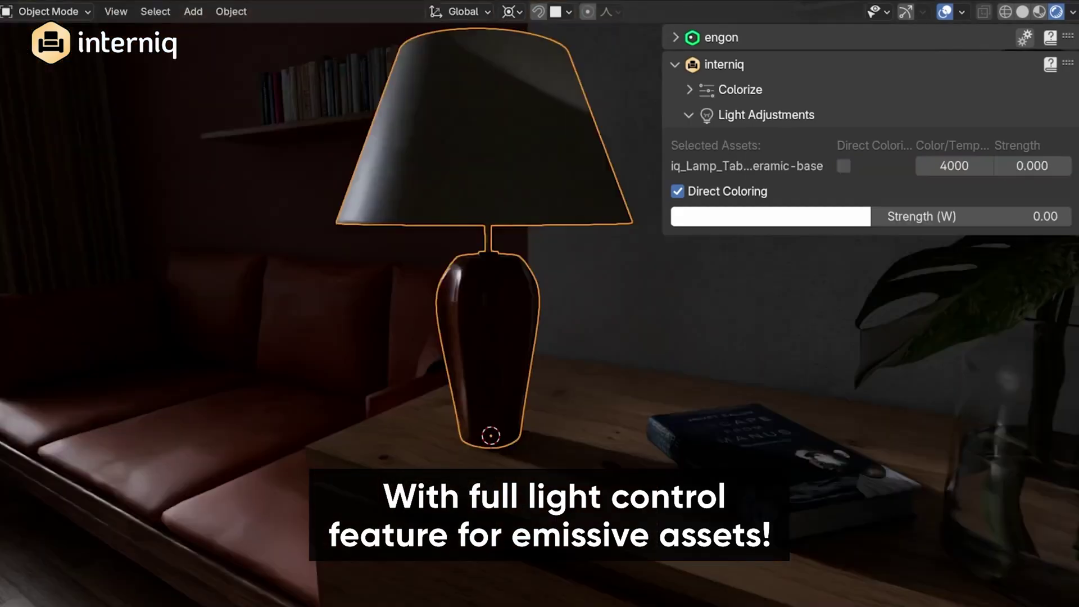
{"action": "left_click_drag", "start_coordinate": [876, 217], "coordinate": [928, 219]}
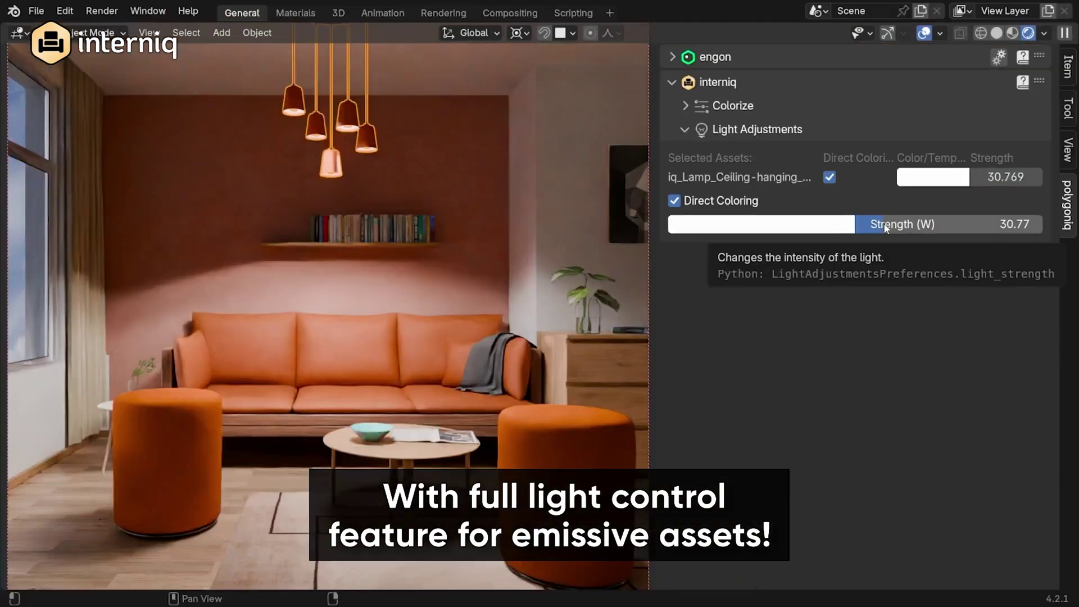
{"action": "left_click", "coordinate": [747, 221]}
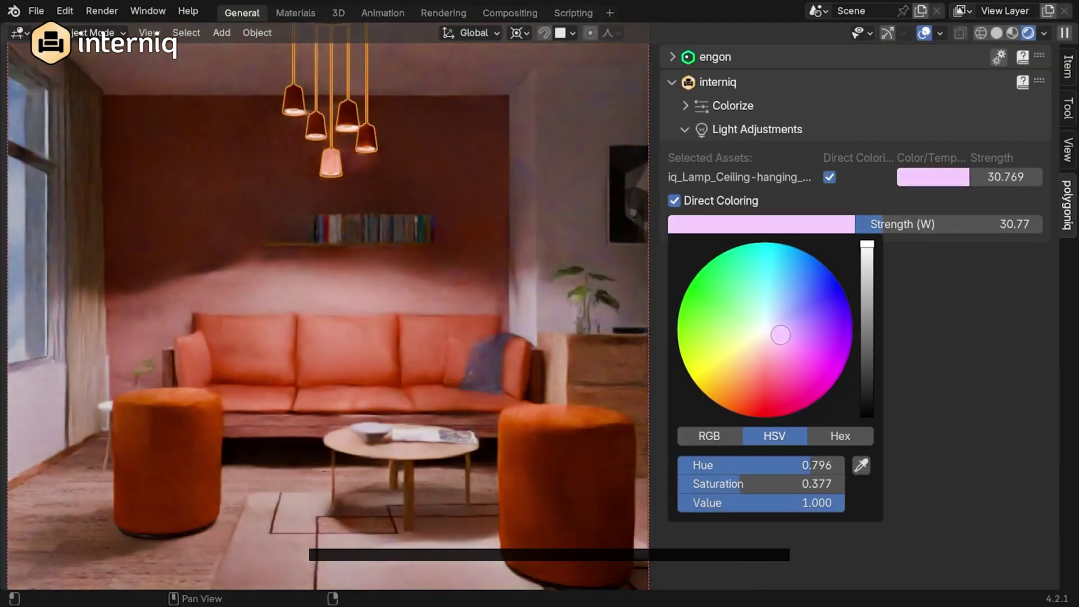